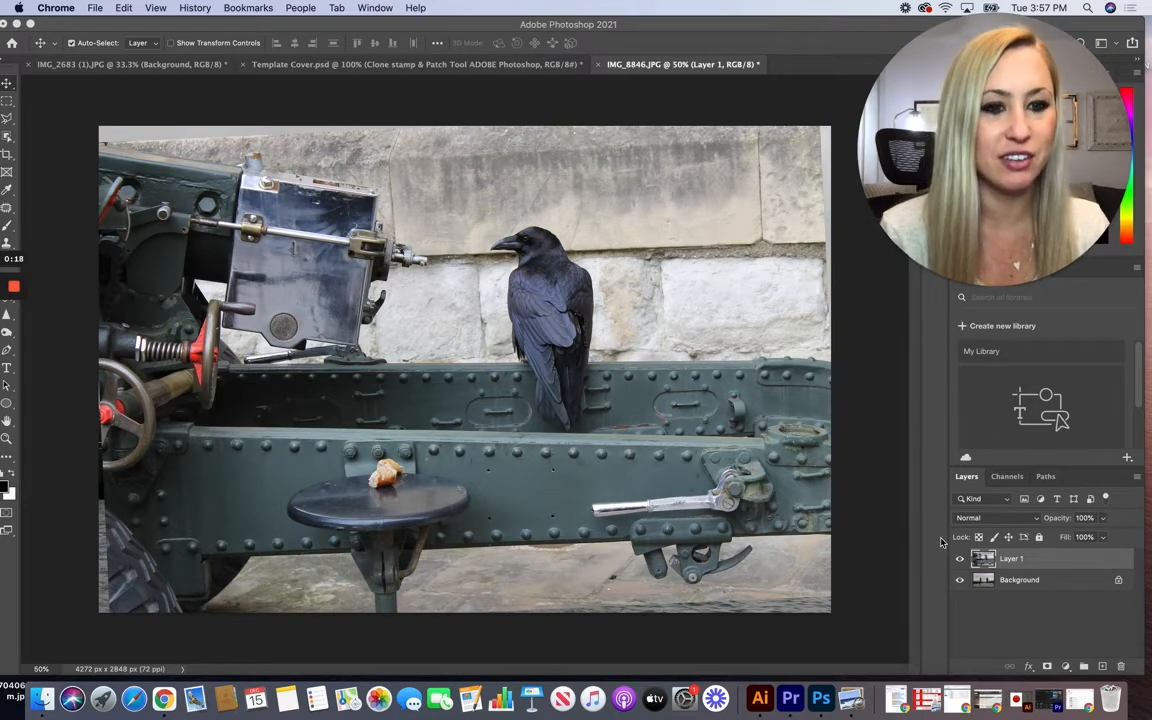
Toggle Layer 1's visibility to compare the raven photo with the bridge photo beneath it
click(961, 561)
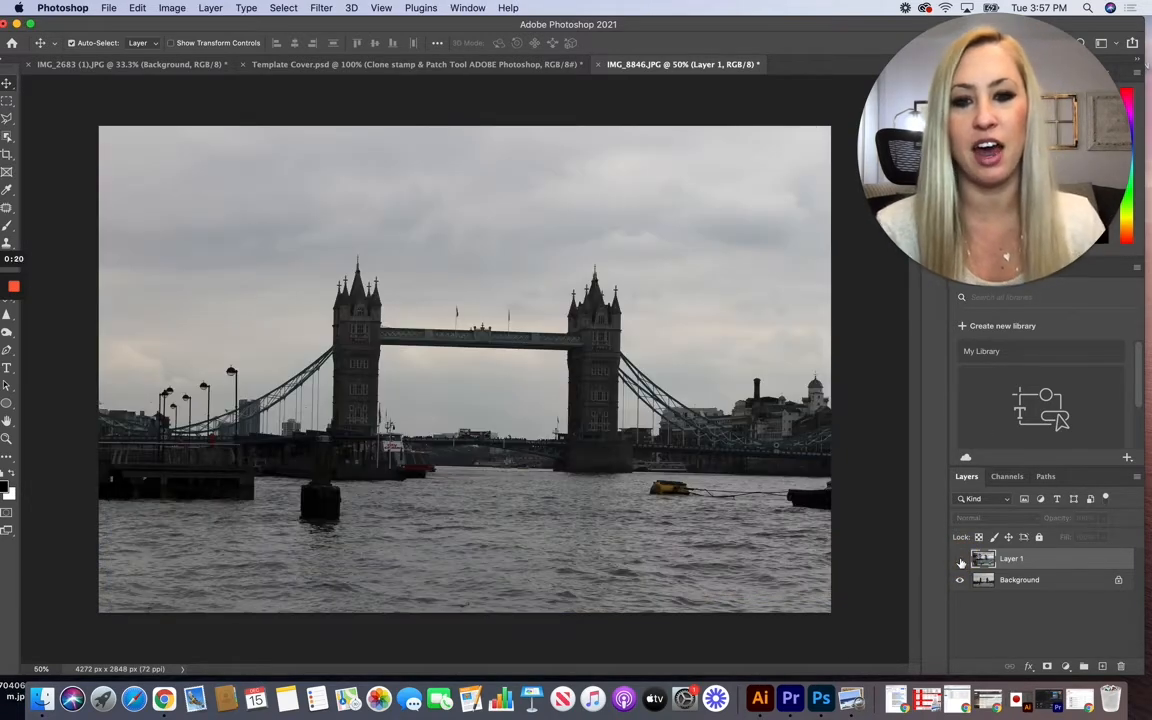
click(960, 562)
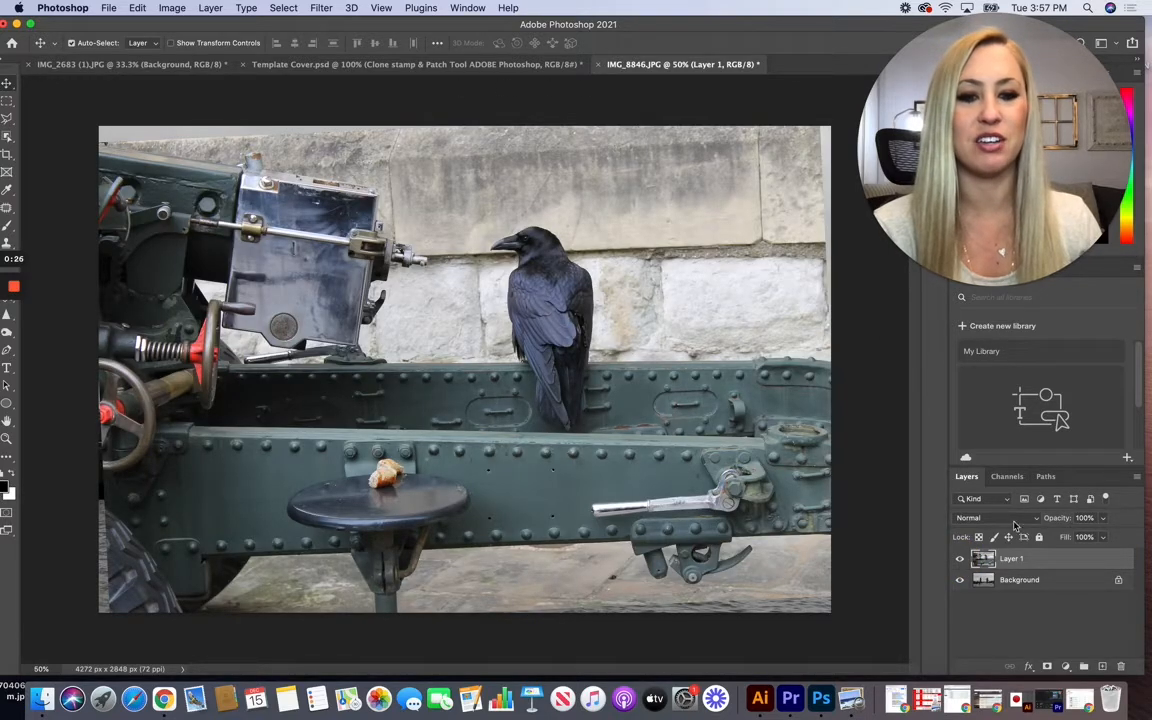
click(960, 562)
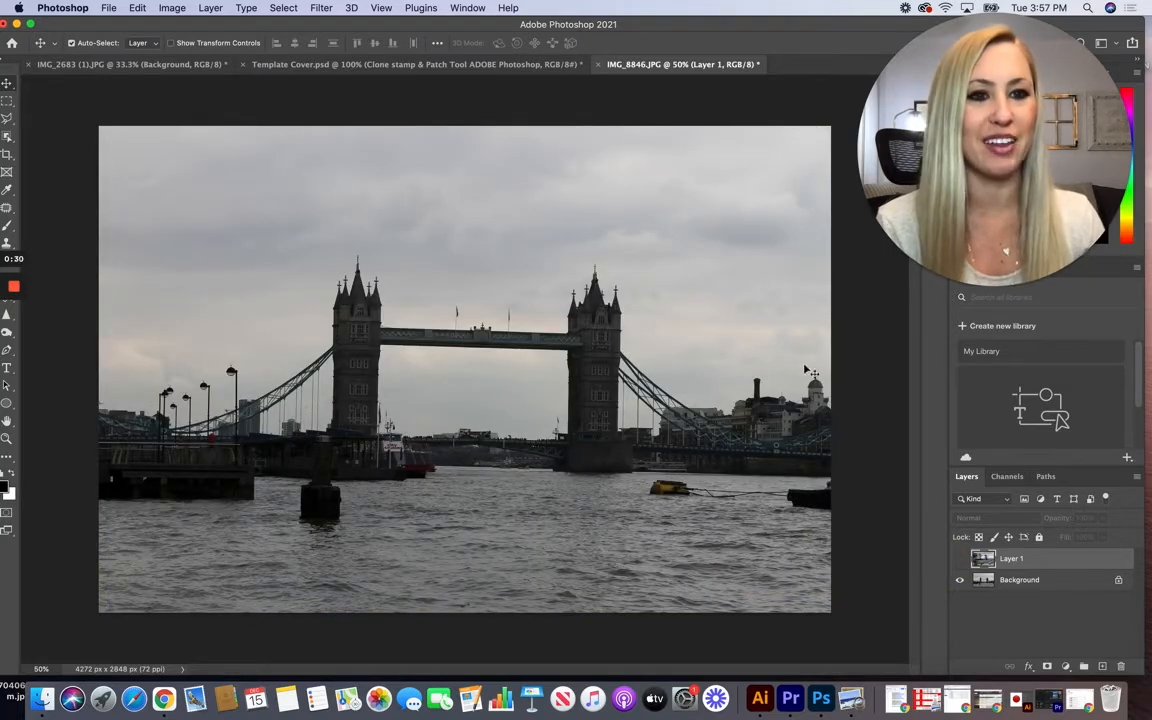
click(960, 558)
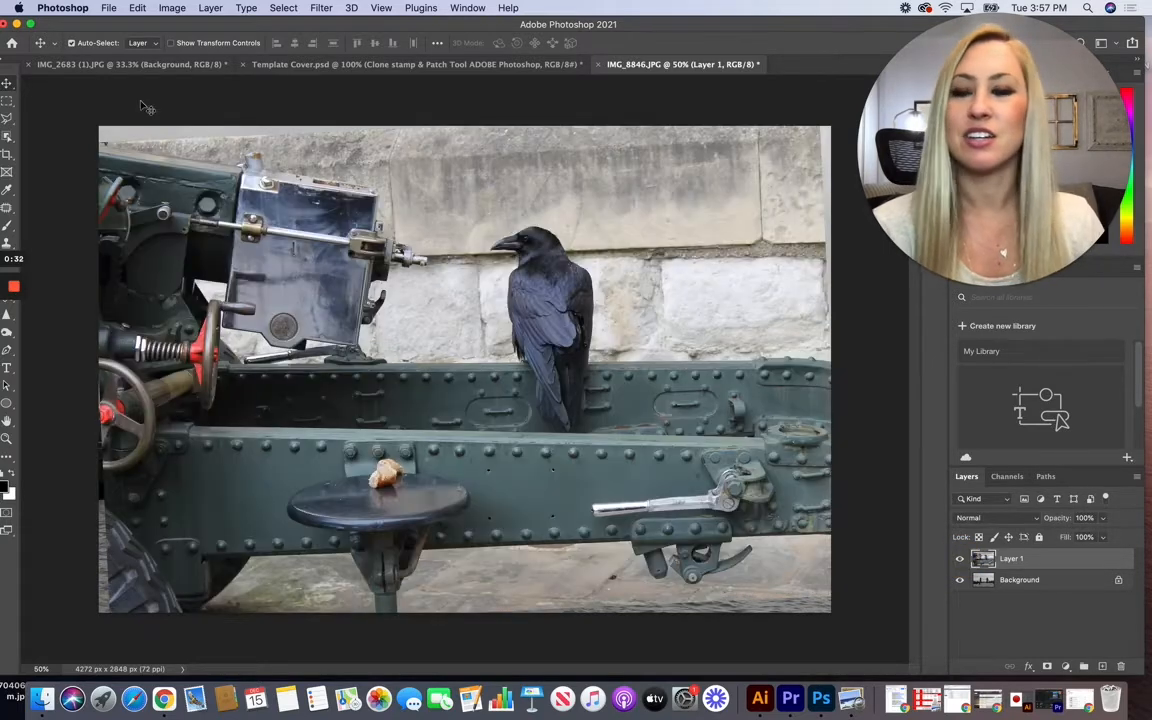
Move Layer 1 down and left until the raven sits between the bridge towers, using 40% layer opacity for alignment and restoring 100%
click(8, 84)
drag(514, 250, 513, 375)
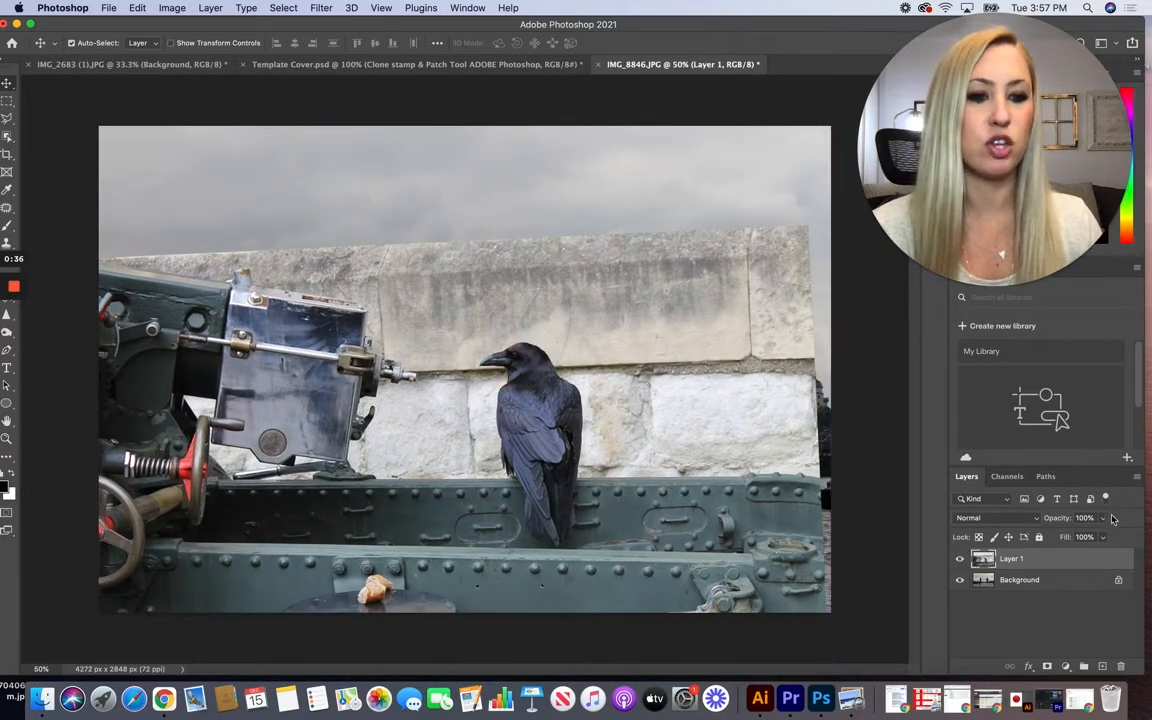
click(1104, 518)
click(1064, 535)
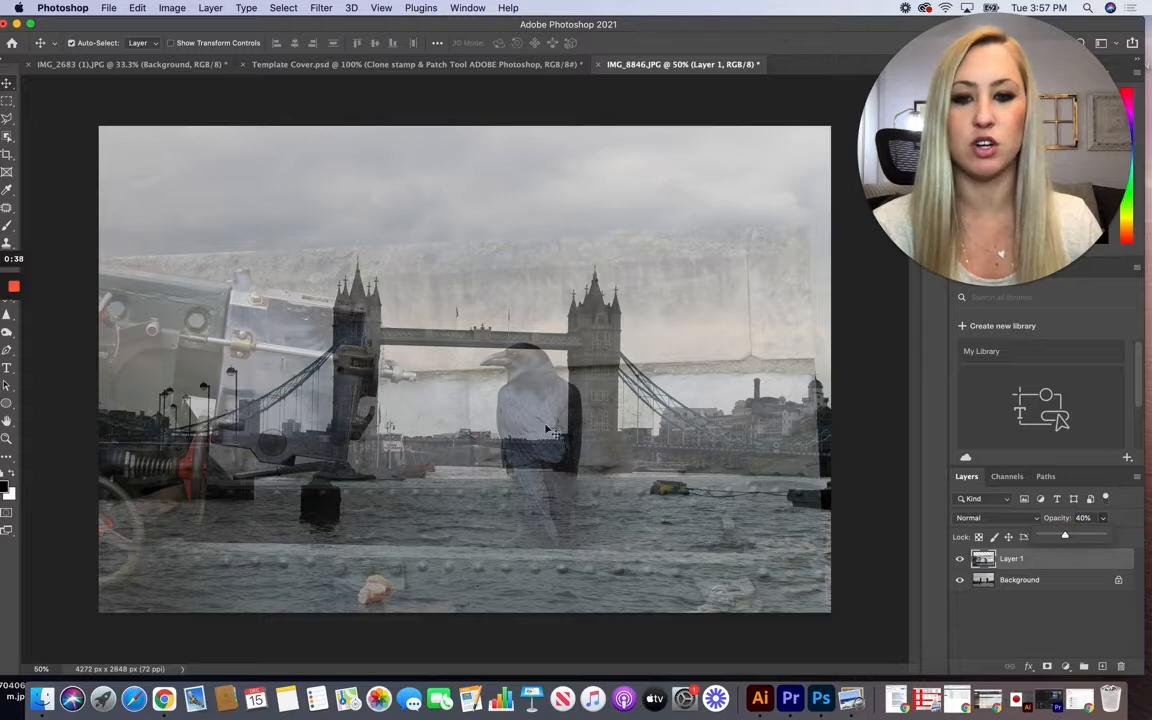
drag(548, 430, 475, 439)
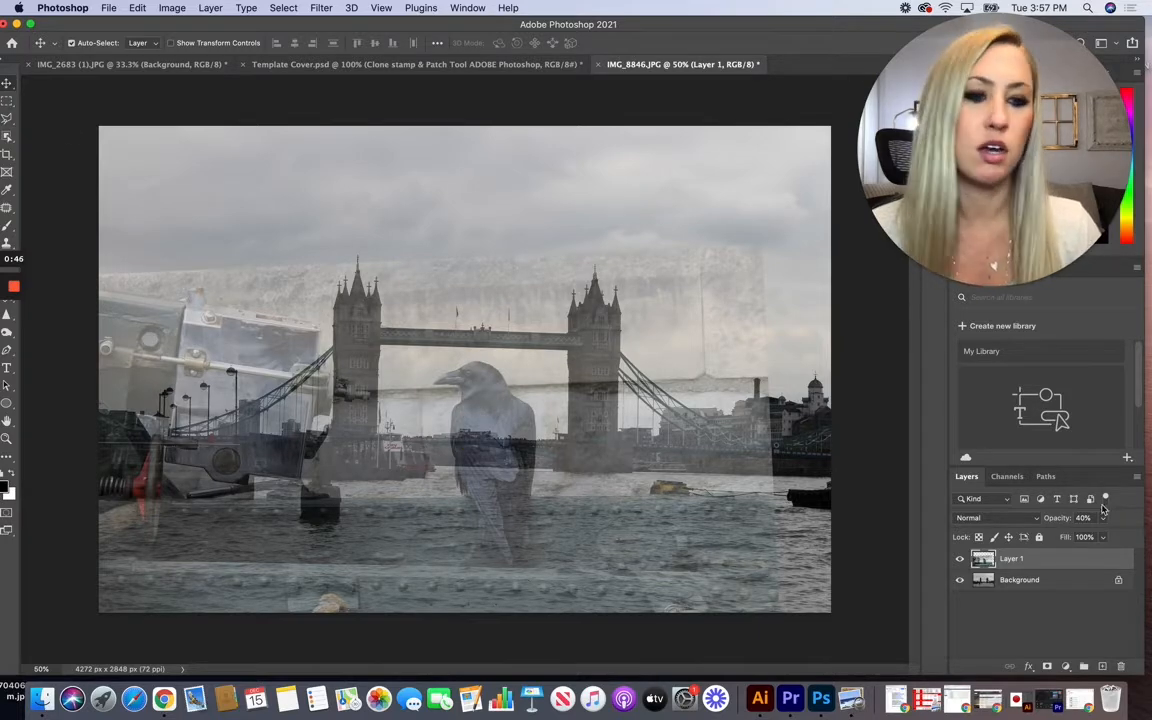
drag(1103, 512, 1134, 536)
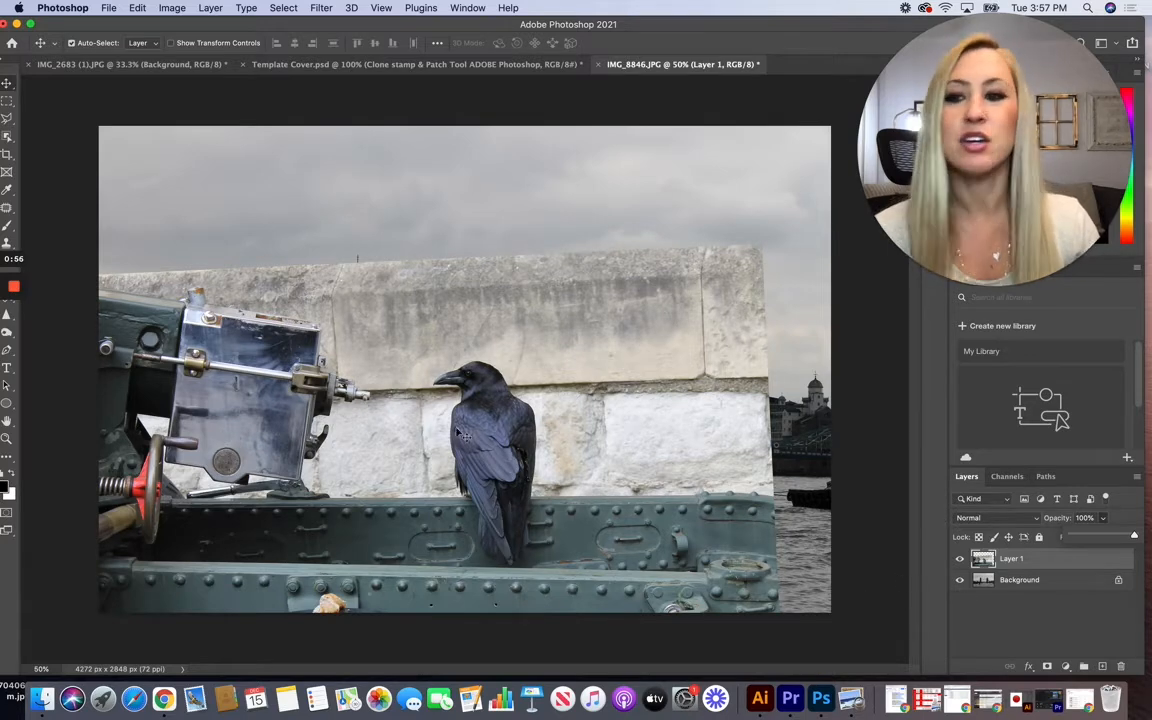
Extend the green riveted beams to the image's right edge with the Clone Stamp, covering the gap beside them
drag(115, 27, 162, 25)
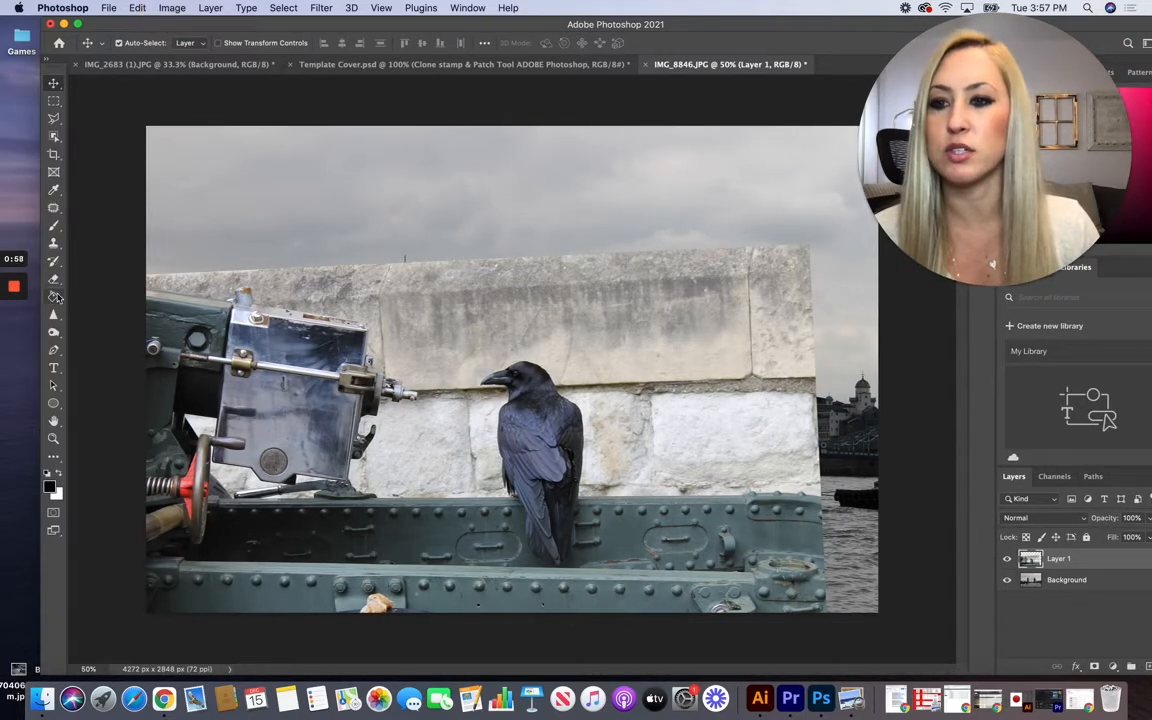
click(54, 244)
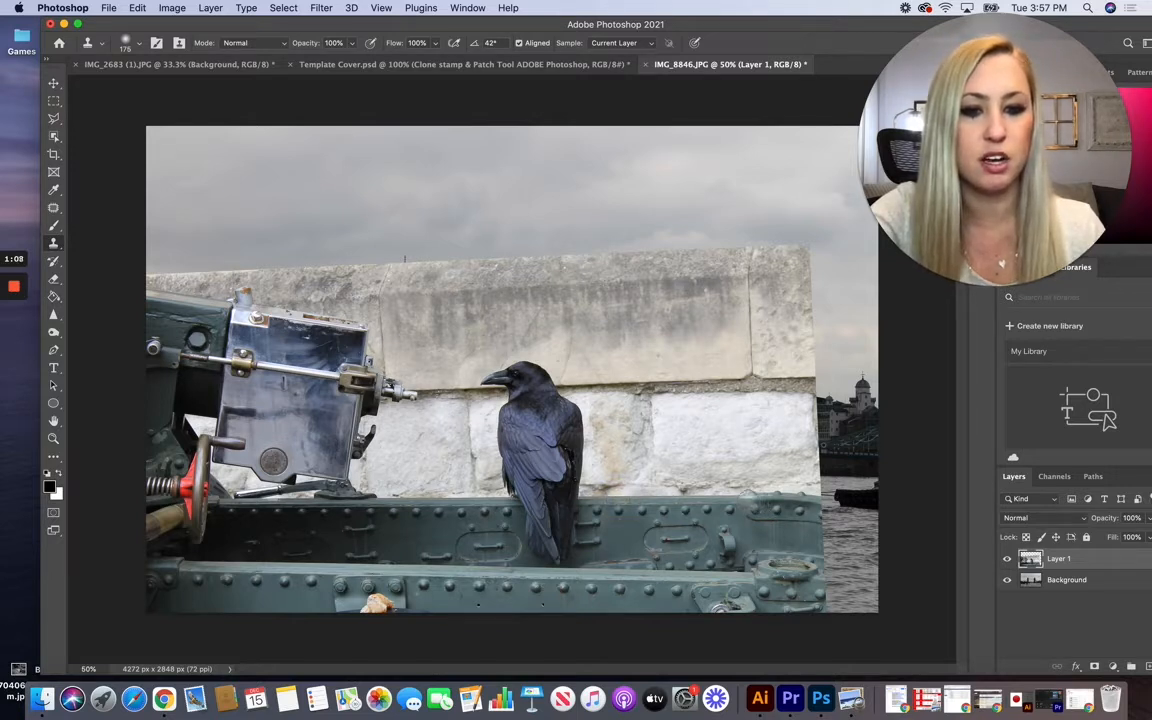
mouse_move(746, 492)
mouse_down()
mouse_move(836, 500)
mouse_move(824, 515)
mouse_move(834, 554)
mouse_move(827, 537)
mouse_move(850, 575)
mouse_move(841, 545)
mouse_move(870, 496)
mouse_move(842, 505)
mouse_move(875, 547)
mouse_move(865, 612)
mouse_move(830, 589)
mouse_move(875, 513)
mouse_up()
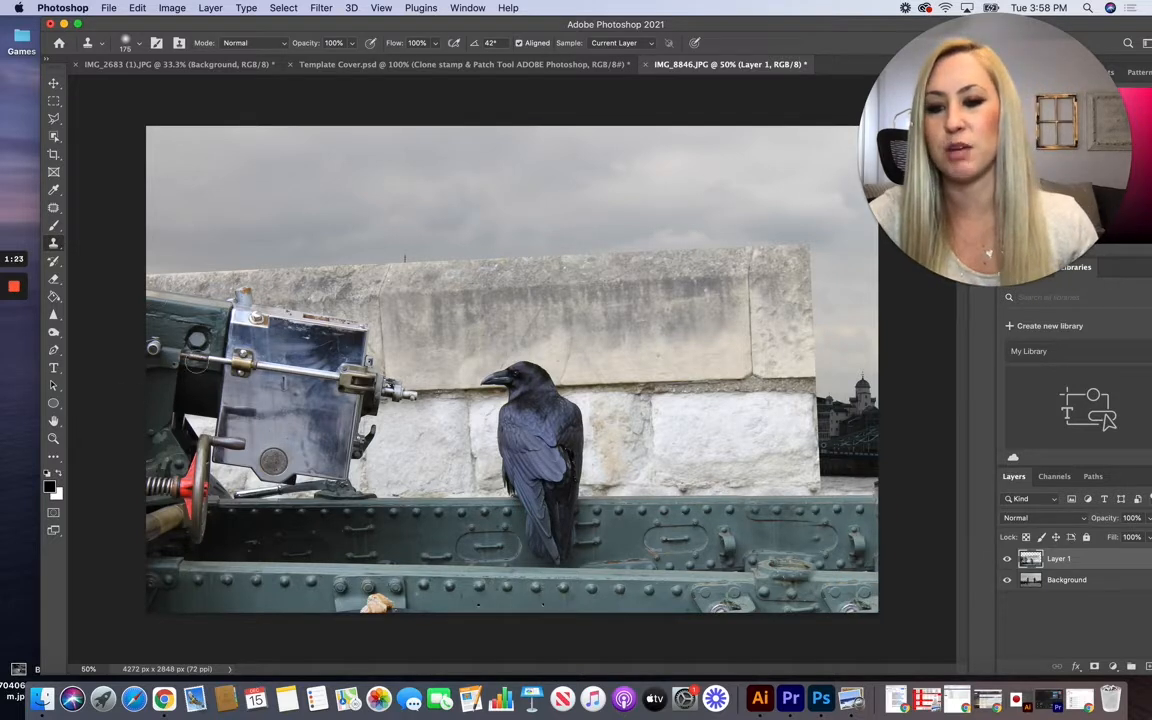
Outline the cannon machinery above the beam with the Polygonal Lasso, delete it from Layer 1, and clear the selection
click(55, 119)
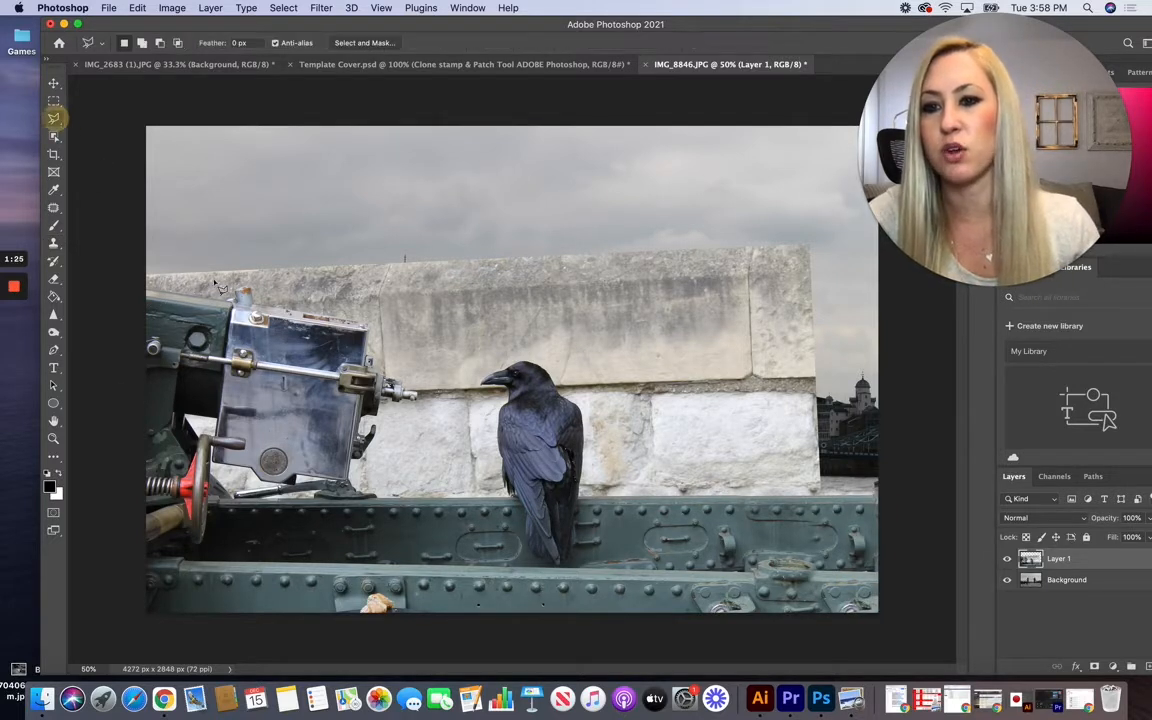
click(149, 261)
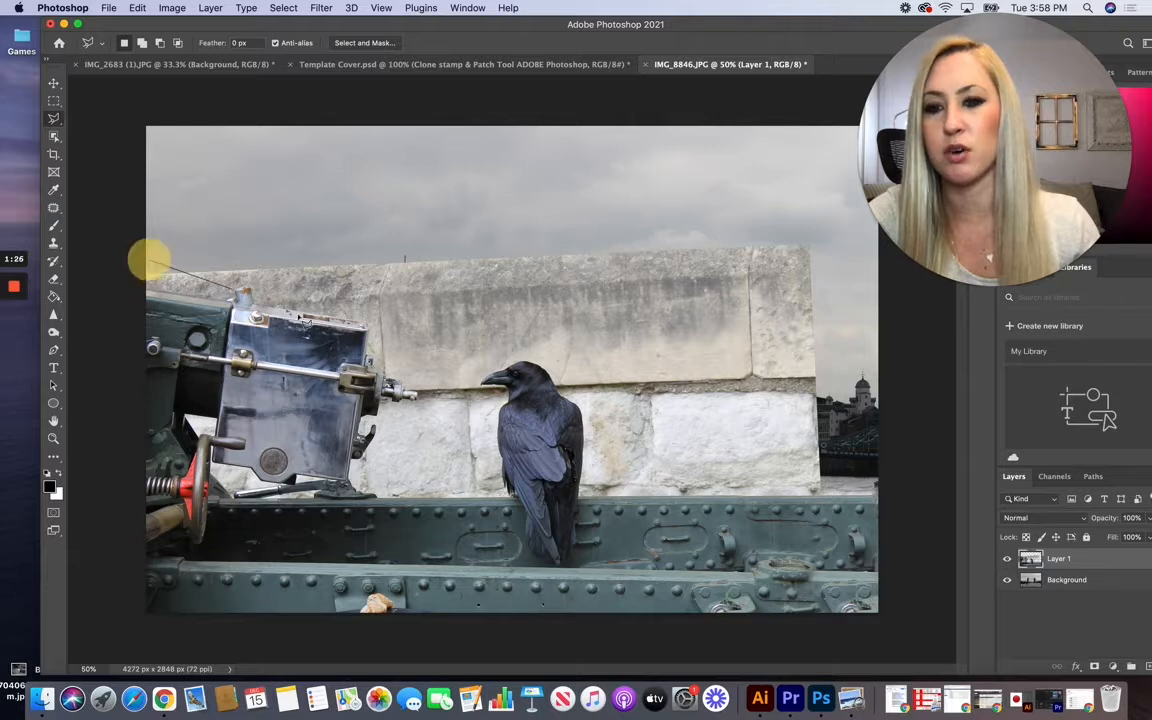
click(425, 320)
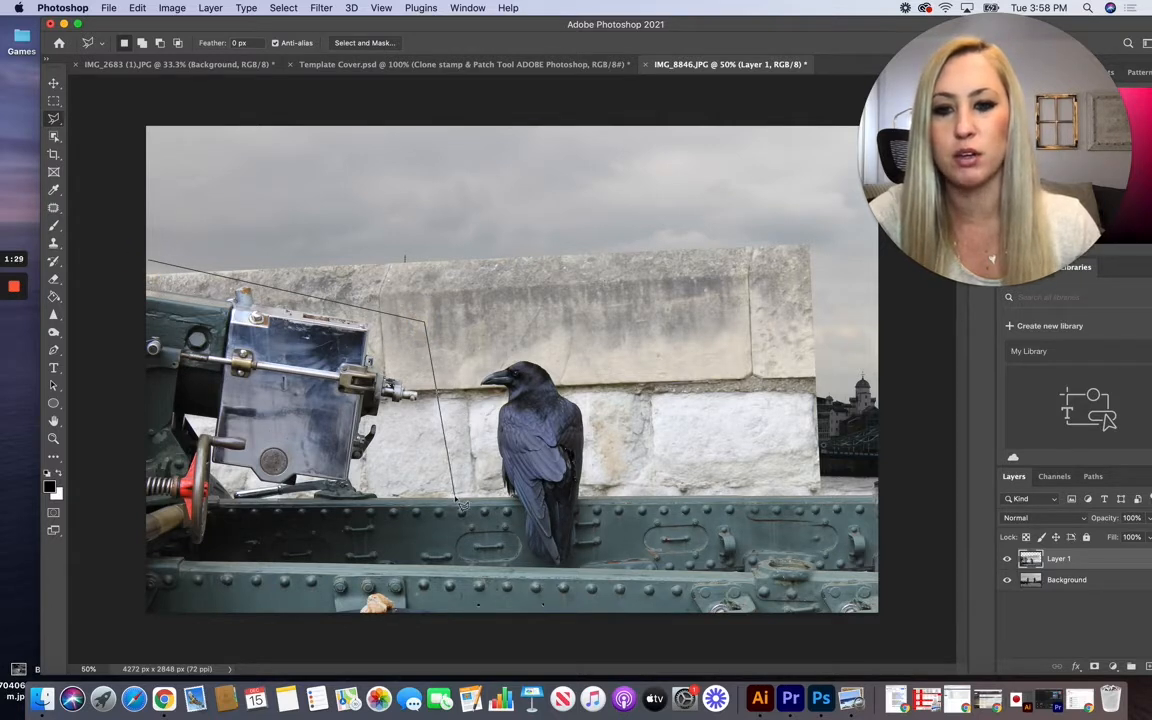
click(456, 496)
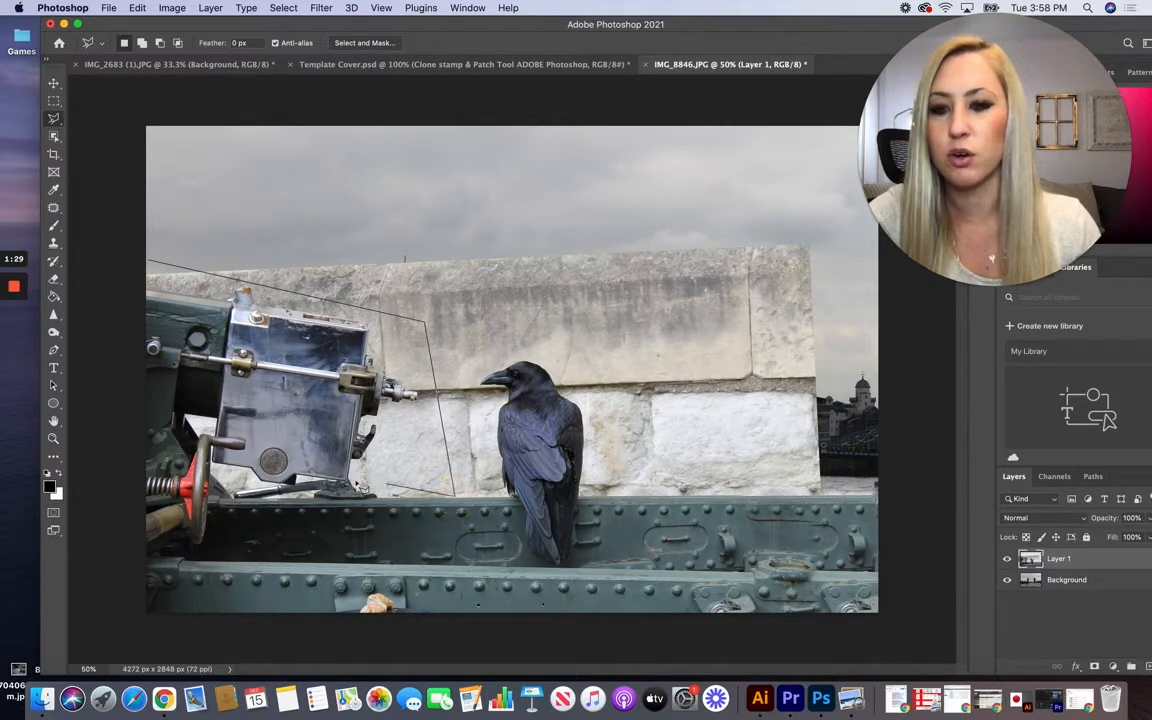
click(147, 497)
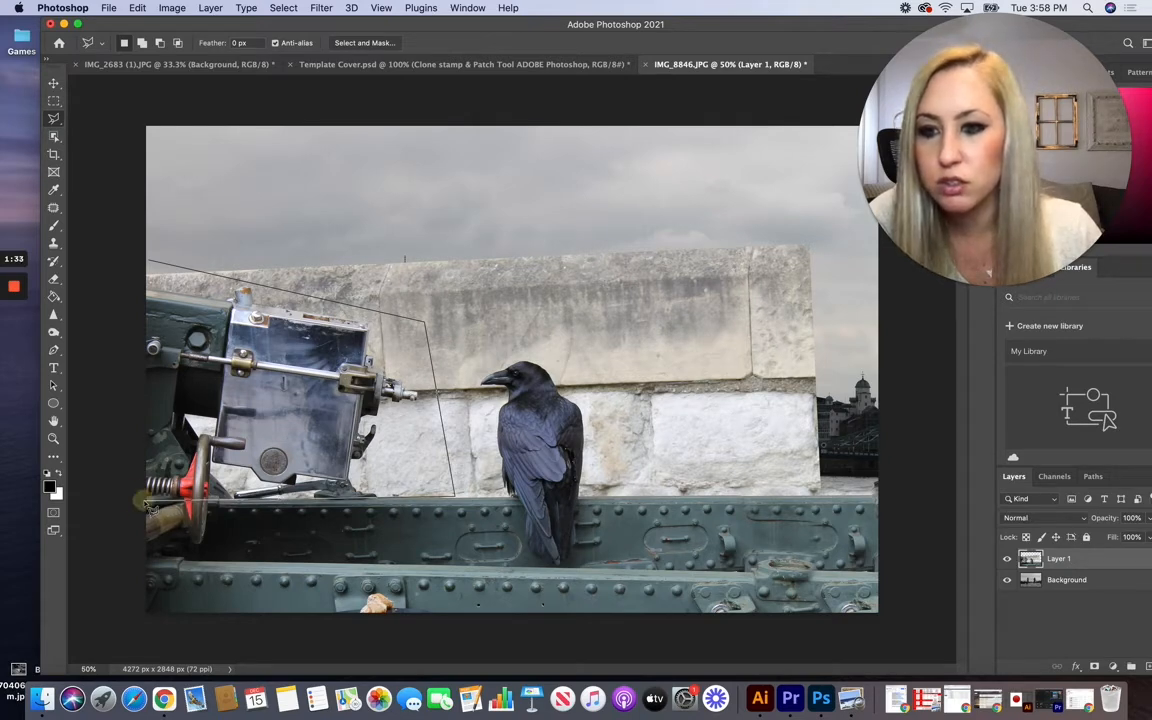
click(150, 266)
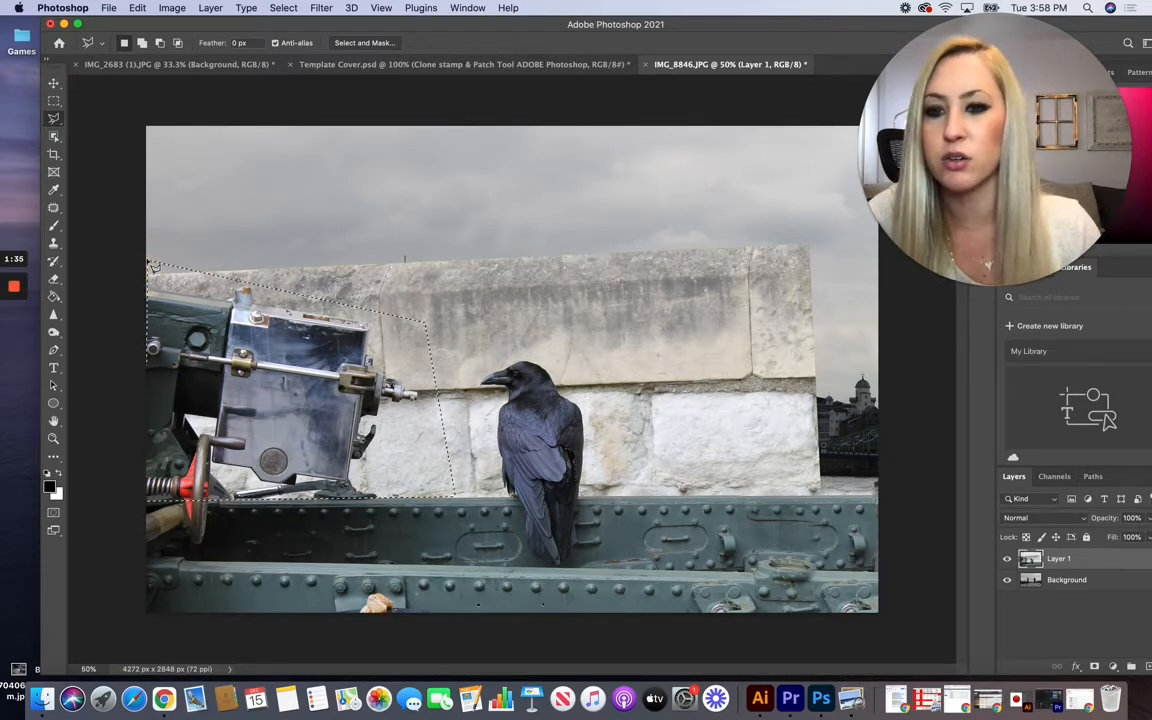
key(Delete)
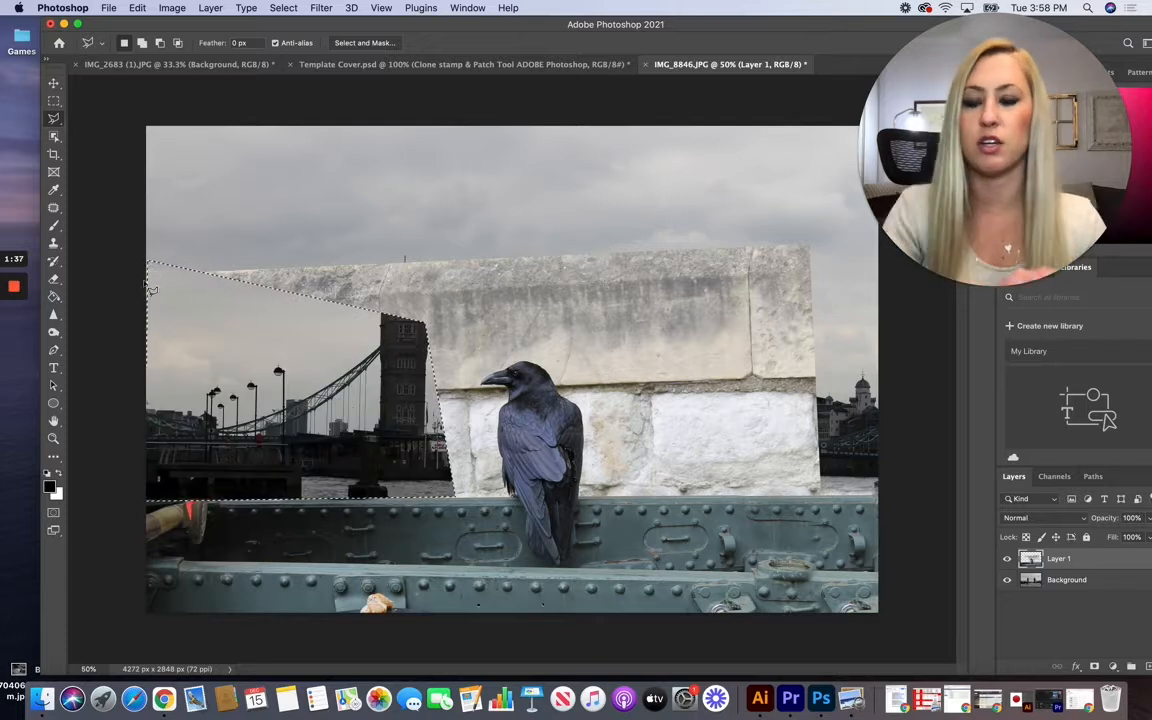
click(54, 101)
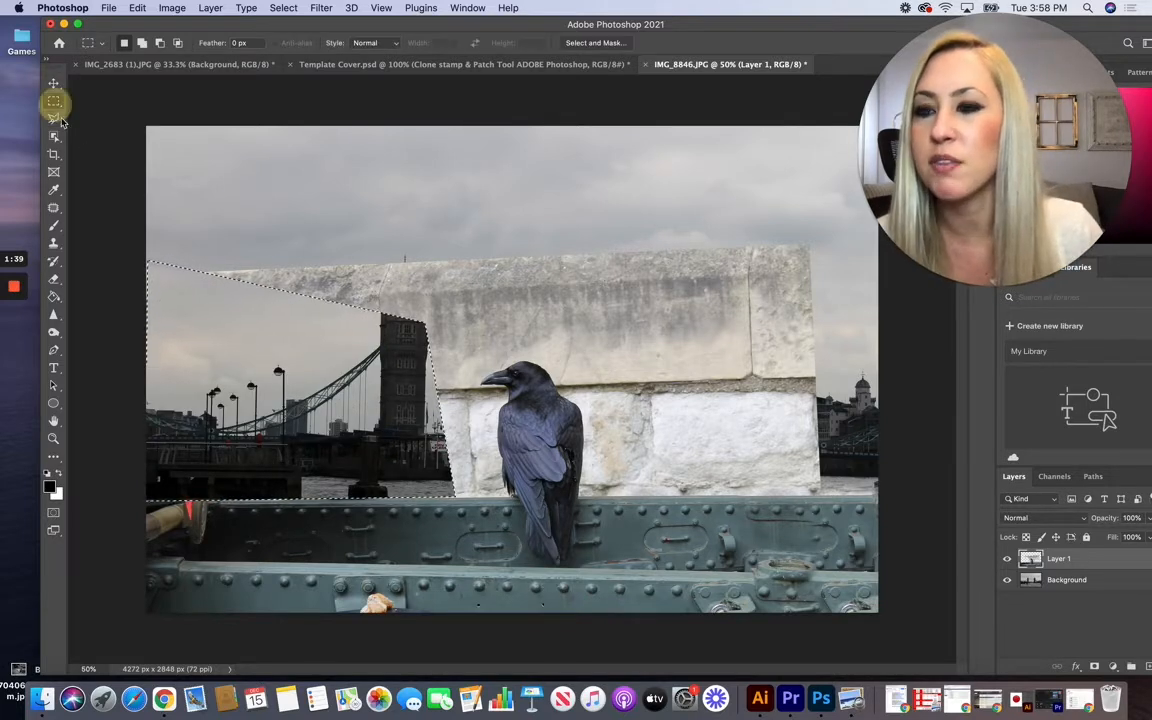
click(148, 190)
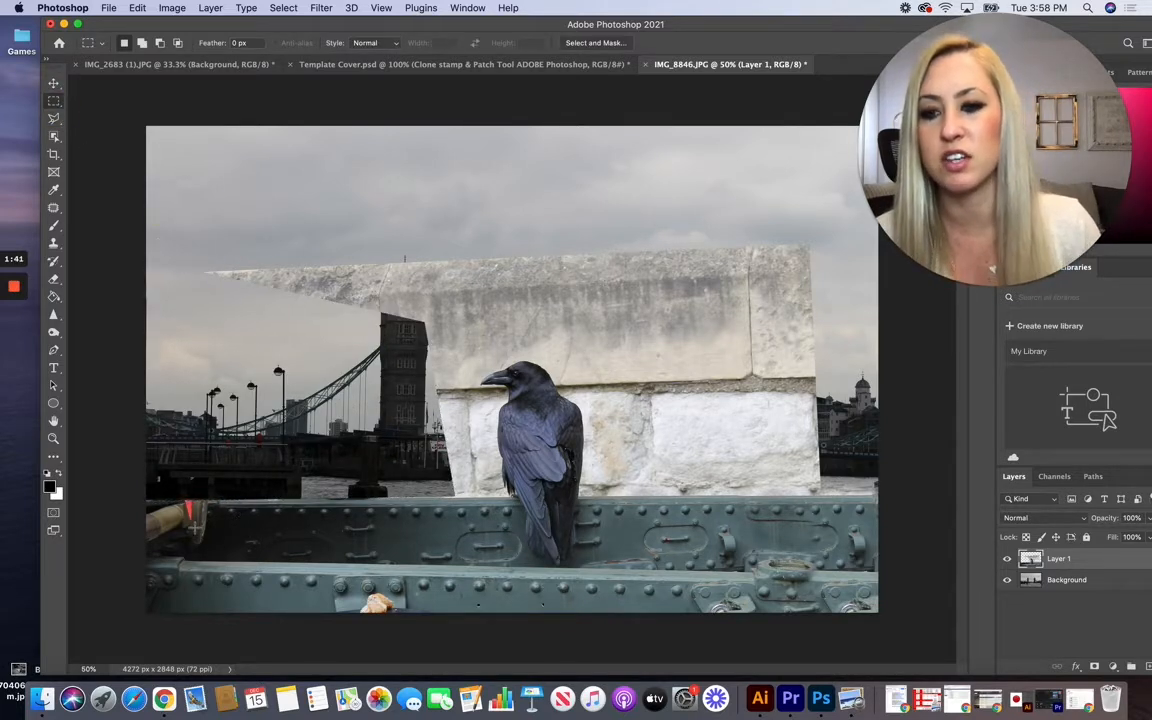
Clone clean beam texture over the leftover handle at the beam's left end and the bread on the lower beam
click(54, 243)
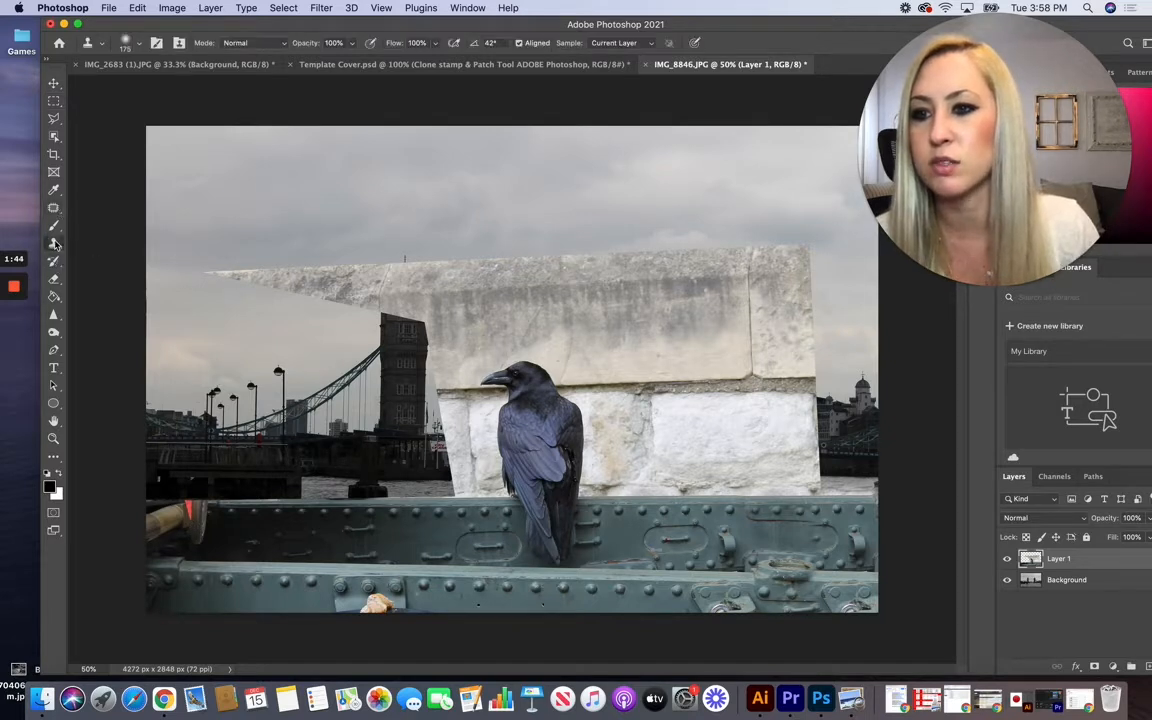
click(319, 516)
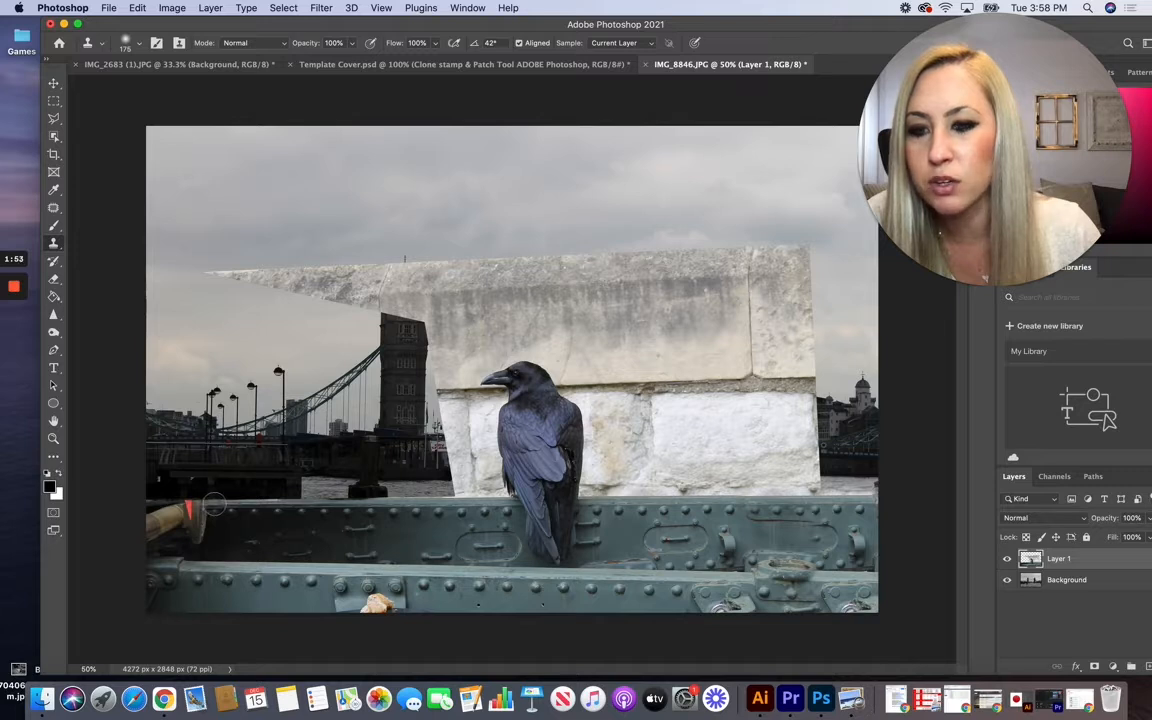
mouse_move(214, 505)
mouse_down()
mouse_move(154, 501)
mouse_move(155, 527)
mouse_move(205, 537)
mouse_move(206, 522)
mouse_move(165, 519)
mouse_move(159, 532)
mouse_up()
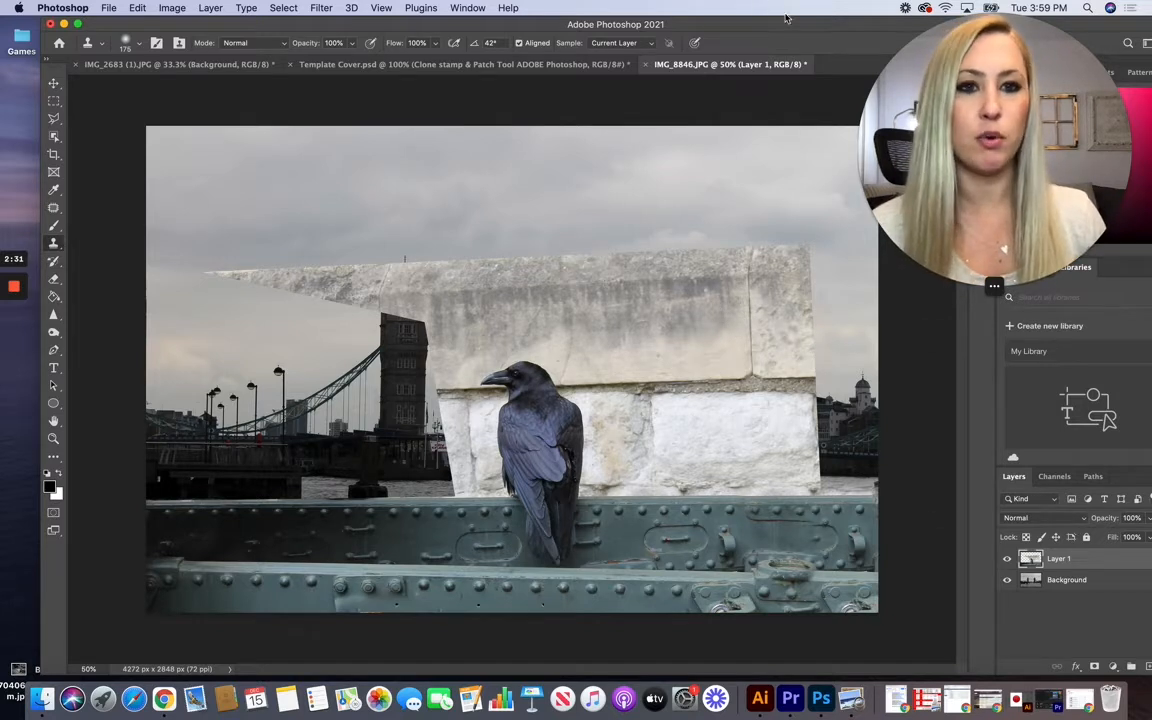
Add a layer mask to Layer 1 and hide most of the stone wall with a black size 800 brush at 64% opacity
drag(786, 18, 759, 20)
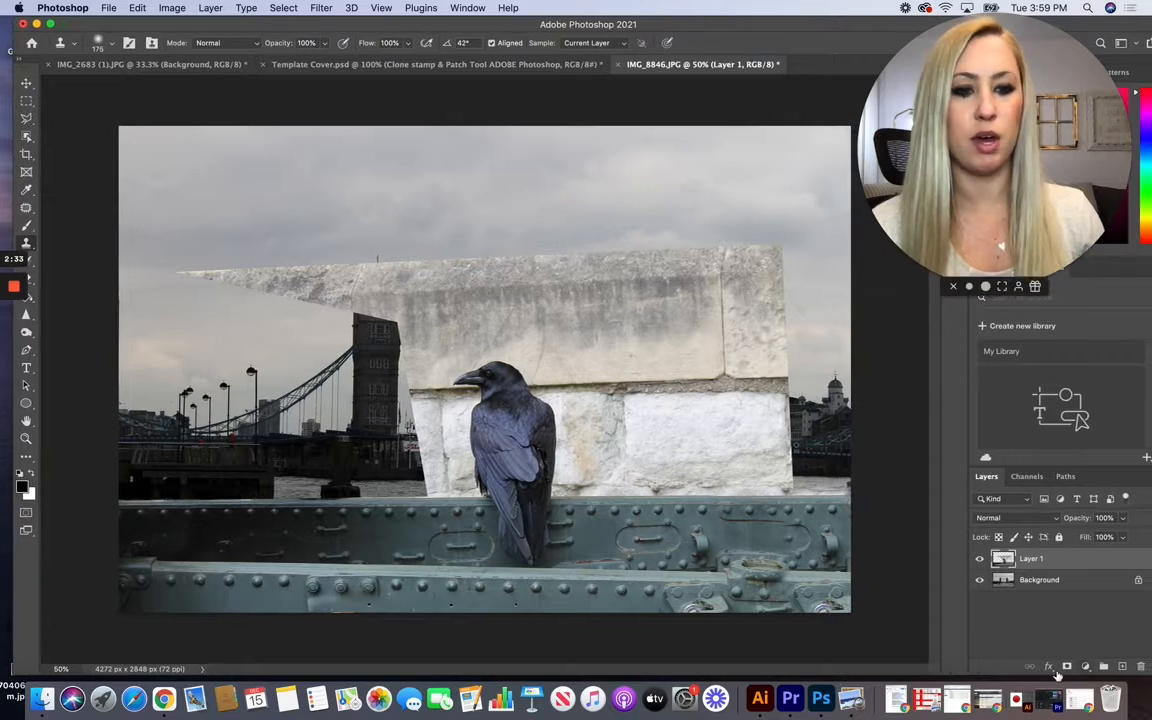
click(1066, 667)
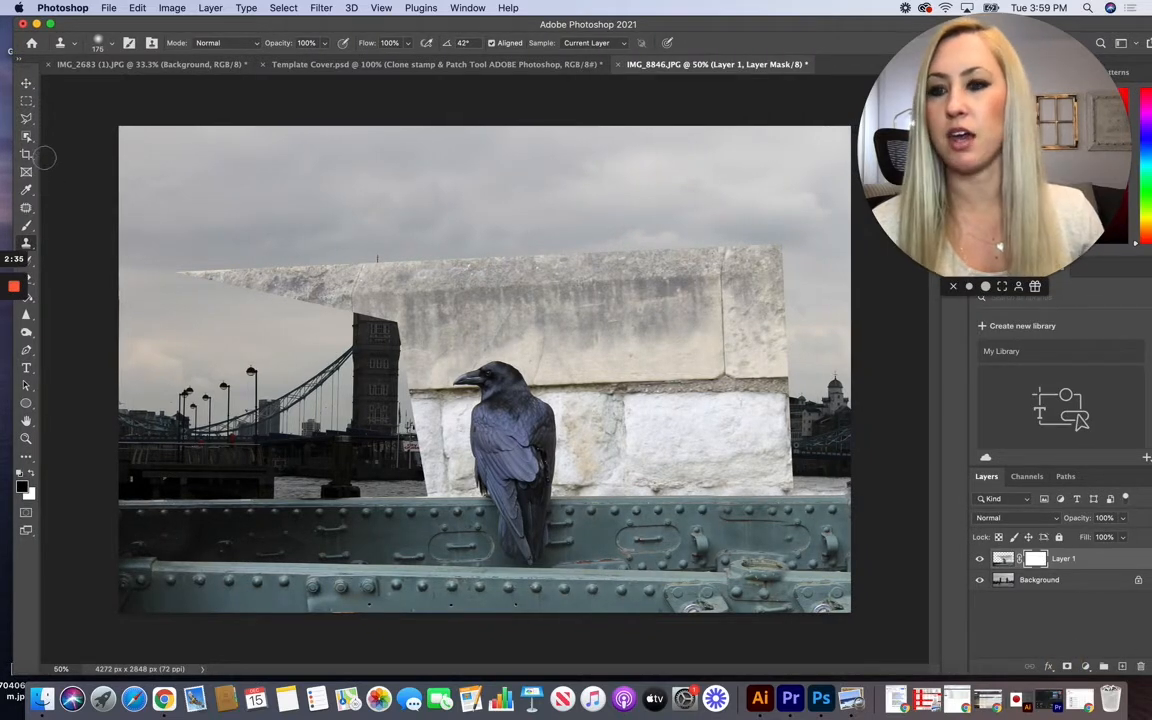
click(28, 226)
mouse_move(600, 250)
mouse_down()
mouse_move(758, 293)
mouse_move(412, 263)
mouse_move(231, 265)
mouse_move(244, 244)
mouse_move(184, 253)
mouse_move(280, 270)
mouse_move(600, 215)
mouse_move(715, 285)
mouse_move(717, 390)
mouse_move(690, 380)
mouse_move(733, 329)
mouse_move(554, 266)
mouse_move(689, 368)
mouse_move(746, 380)
mouse_move(730, 410)
mouse_move(805, 420)
mouse_move(600, 385)
mouse_up()
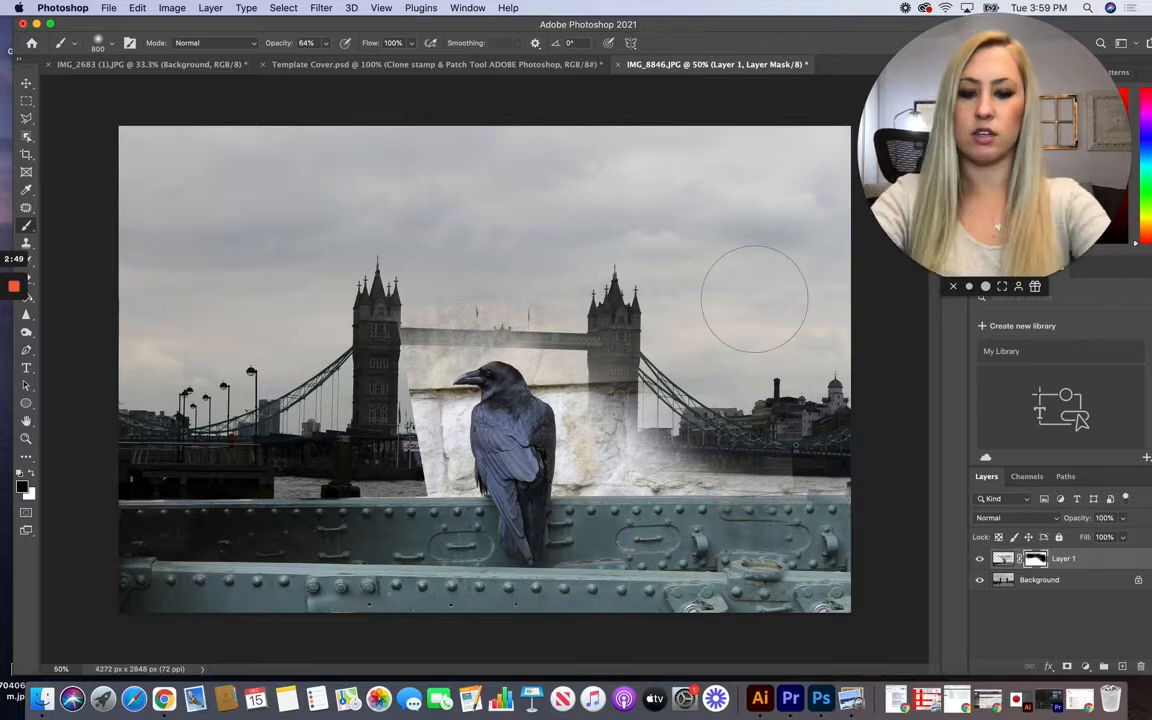
Reduce the brush size to 30 and paint the mask along the upper edge of the raven's head
key(super+equal)
key(super+equal)
key(super+equal)
key(super+equal)
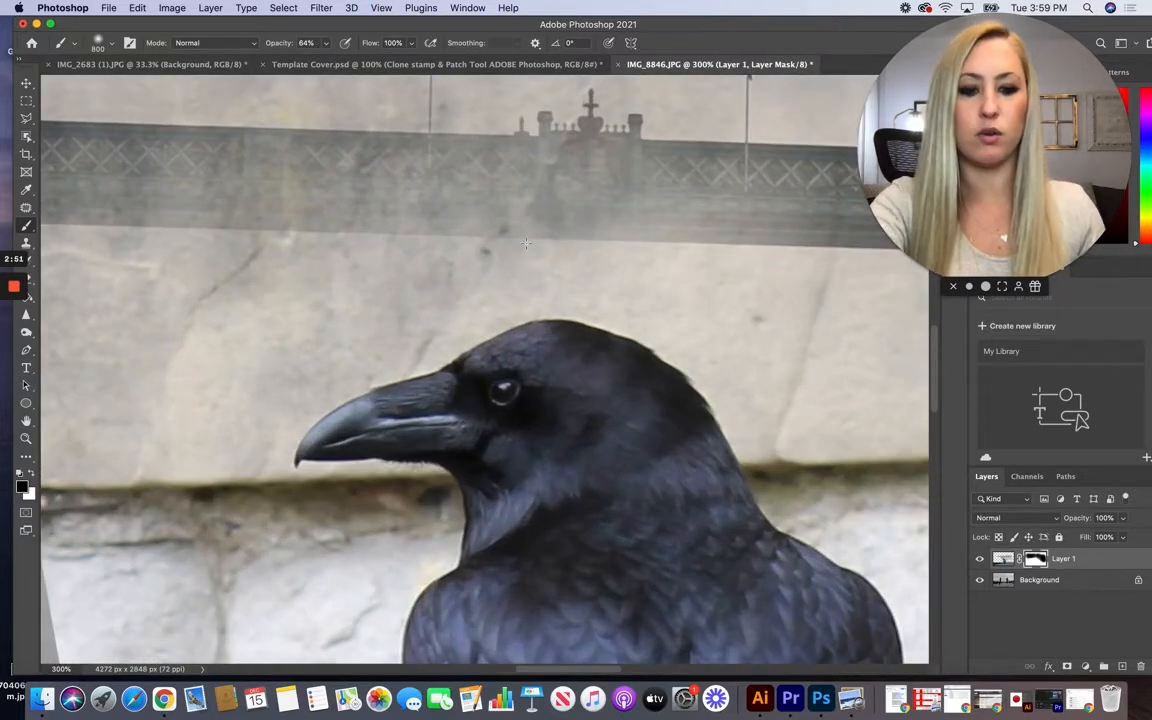
key(bracketleft)
key(bracketleft)
key(bracketleft)
key(bracketleft)
key(bracketleft)
key(bracketleft)
key(bracketleft)
key(bracketleft)
key(bracketleft)
key(bracketleft)
key(bracketleft)
key(bracketleft)
key(bracketleft)
key(bracketleft)
key(bracketleft)
key(bracketleft)
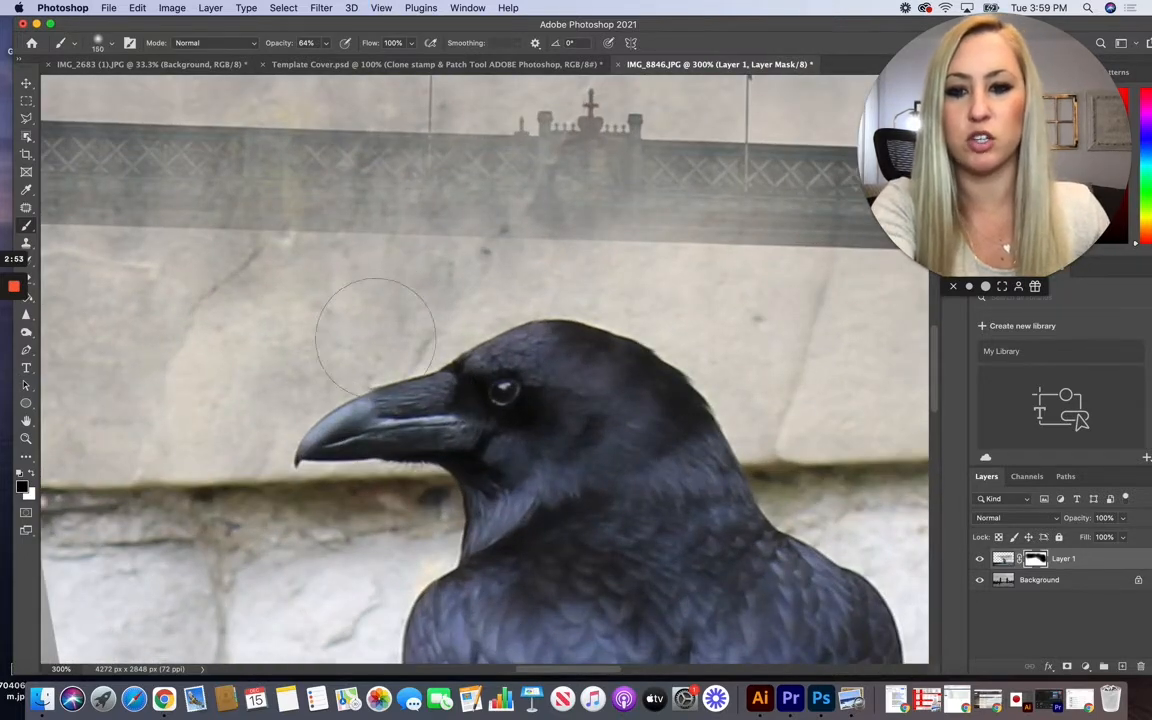
key(bracketleft)
key(bracketleft)
key(bracketleft)
key(bracketleft)
key(bracketleft)
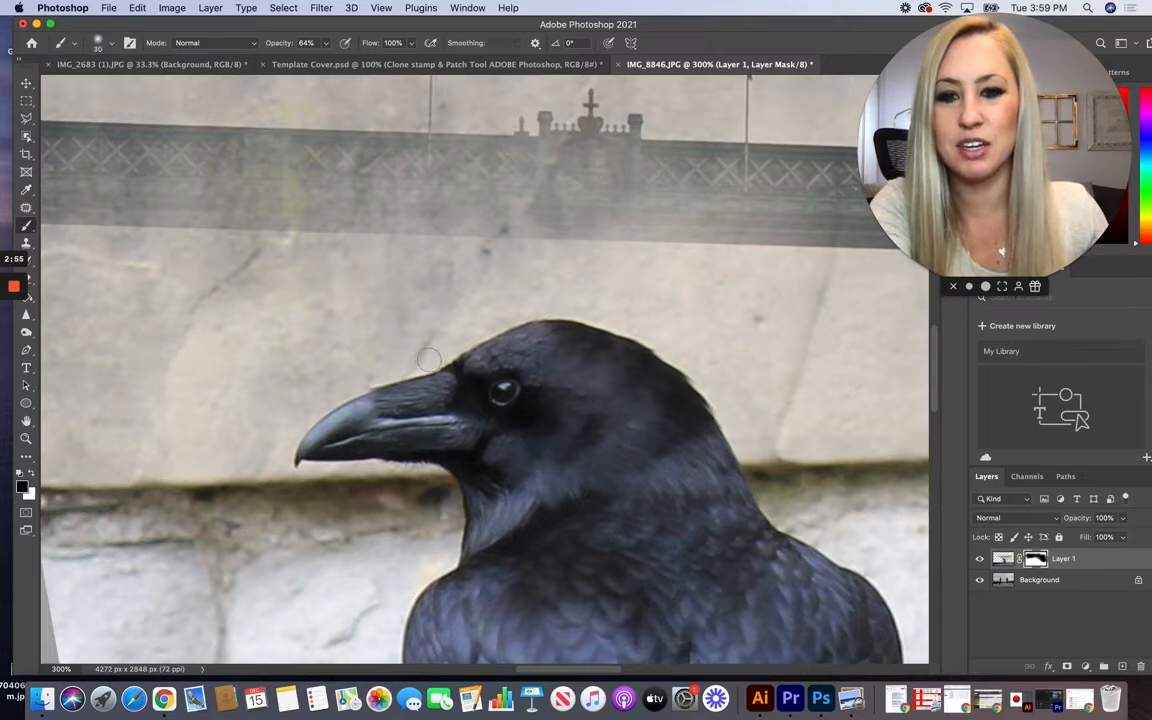
drag(428, 358, 535, 305)
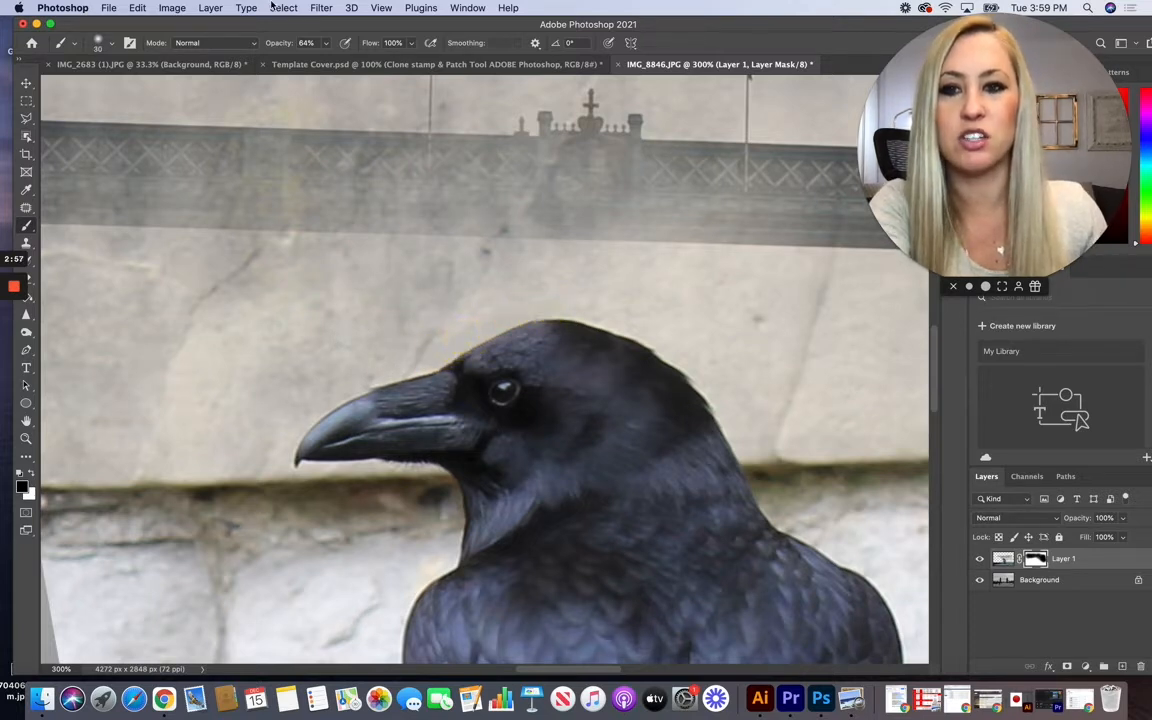
Set the brush opacity to 100% and mask out the wall closely along the raven's beak and crown
click(327, 45)
click(327, 45)
click(327, 45)
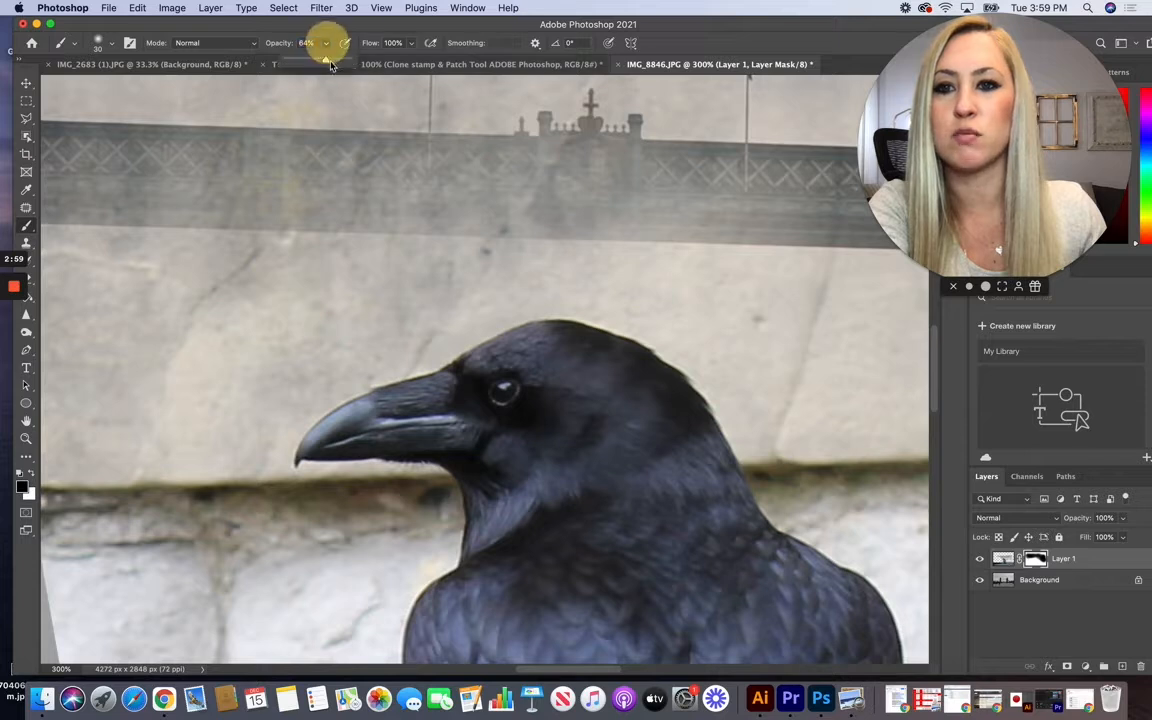
drag(326, 59, 417, 68)
mouse_move(430, 352)
mouse_down()
mouse_move(485, 322)
mouse_move(433, 356)
mouse_move(346, 382)
mouse_move(300, 417)
mouse_up()
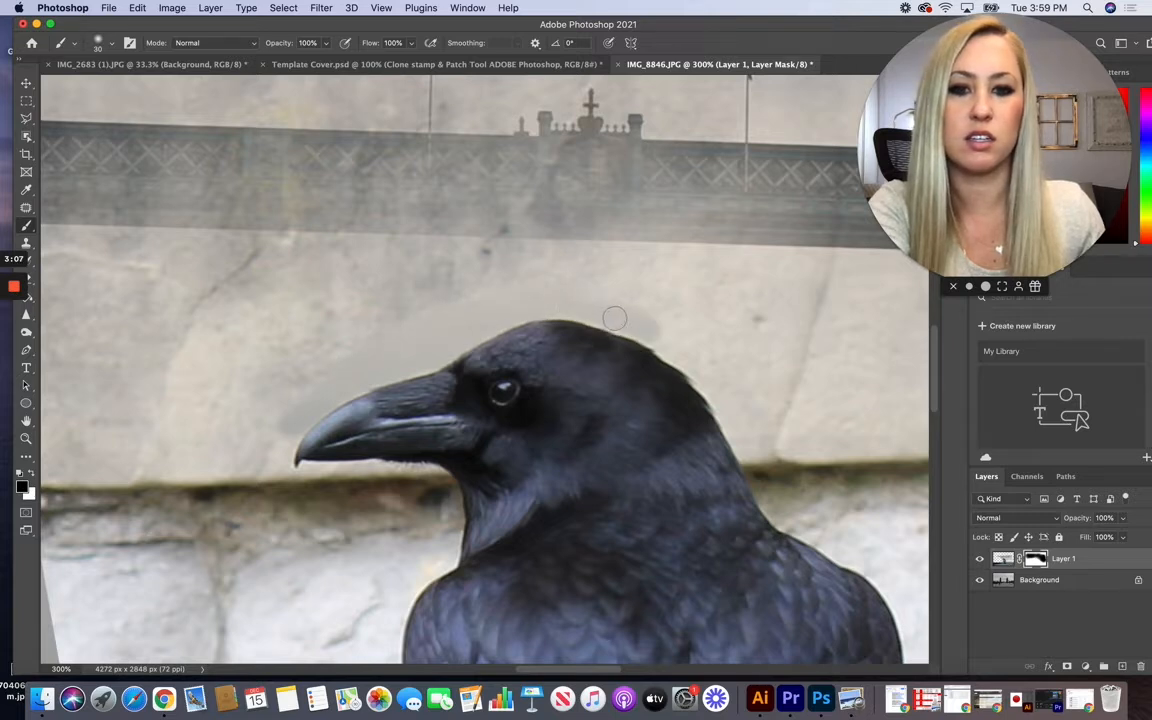
mouse_move(614, 318)
mouse_down()
mouse_move(713, 382)
mouse_move(661, 345)
mouse_move(709, 358)
mouse_move(639, 301)
mouse_up()
Select the raven on Layer 1 with the Object Selection Tool in Rectangle mode
key(super+minus)
key(super+minus)
key(super+minus)
key(super+minus)
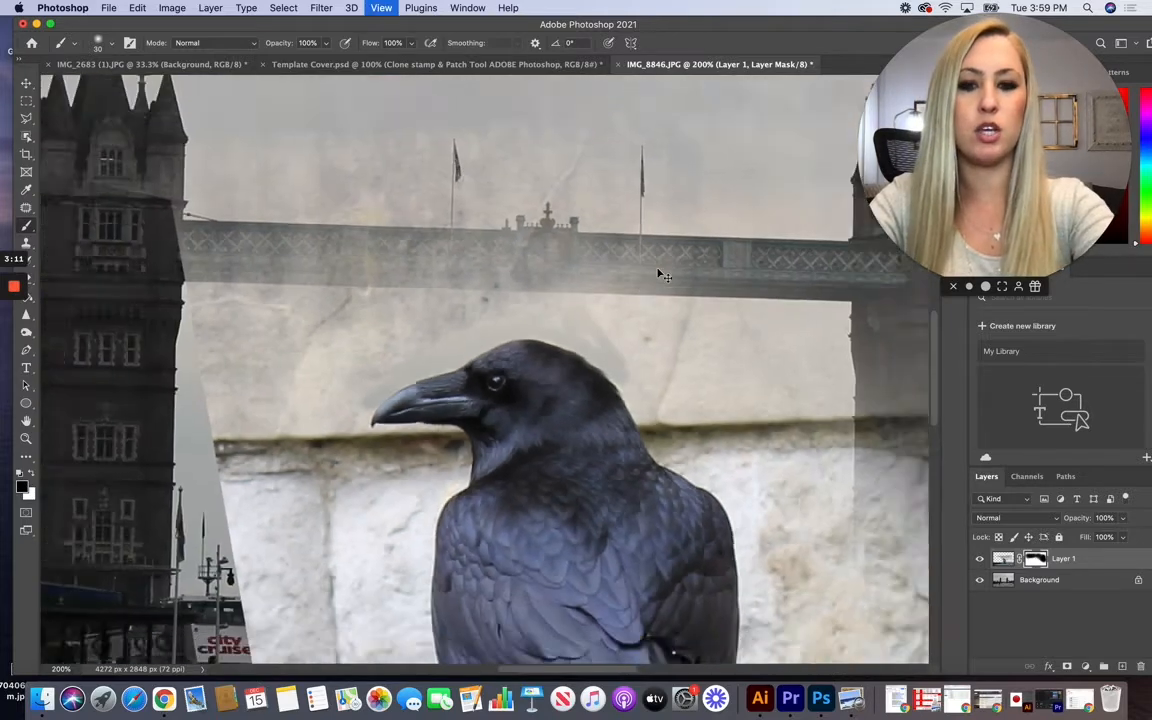
click(27, 135)
right_click(27, 135)
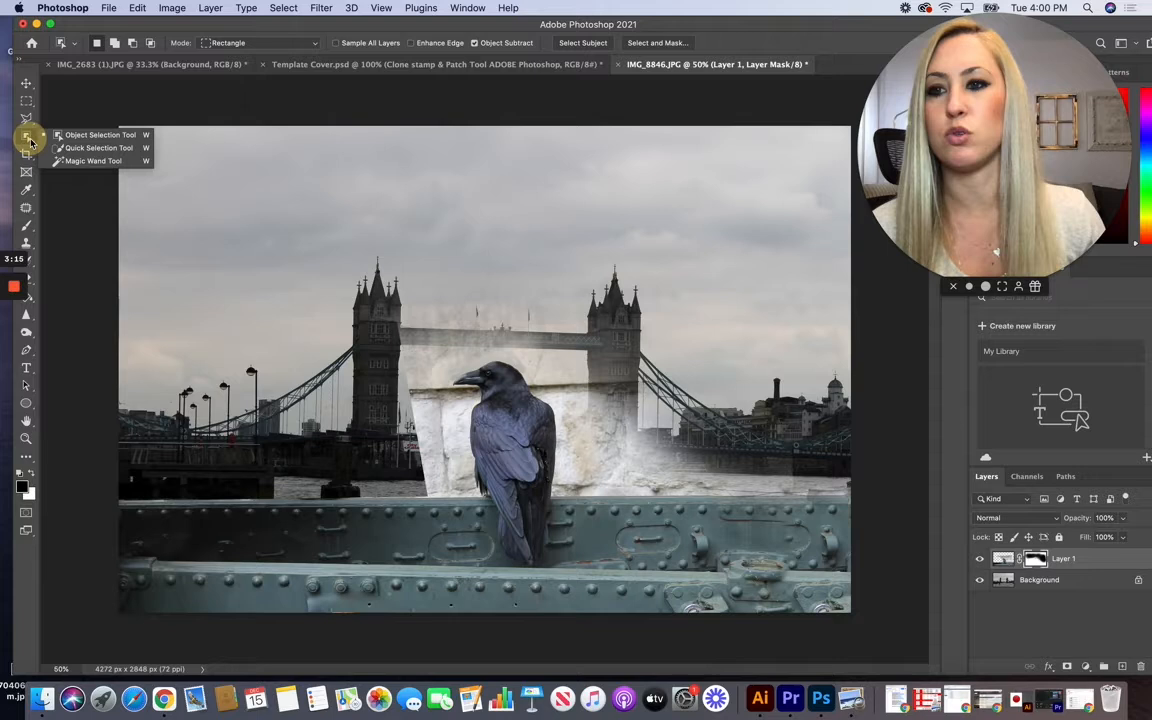
click(95, 135)
drag(362, 267, 632, 605)
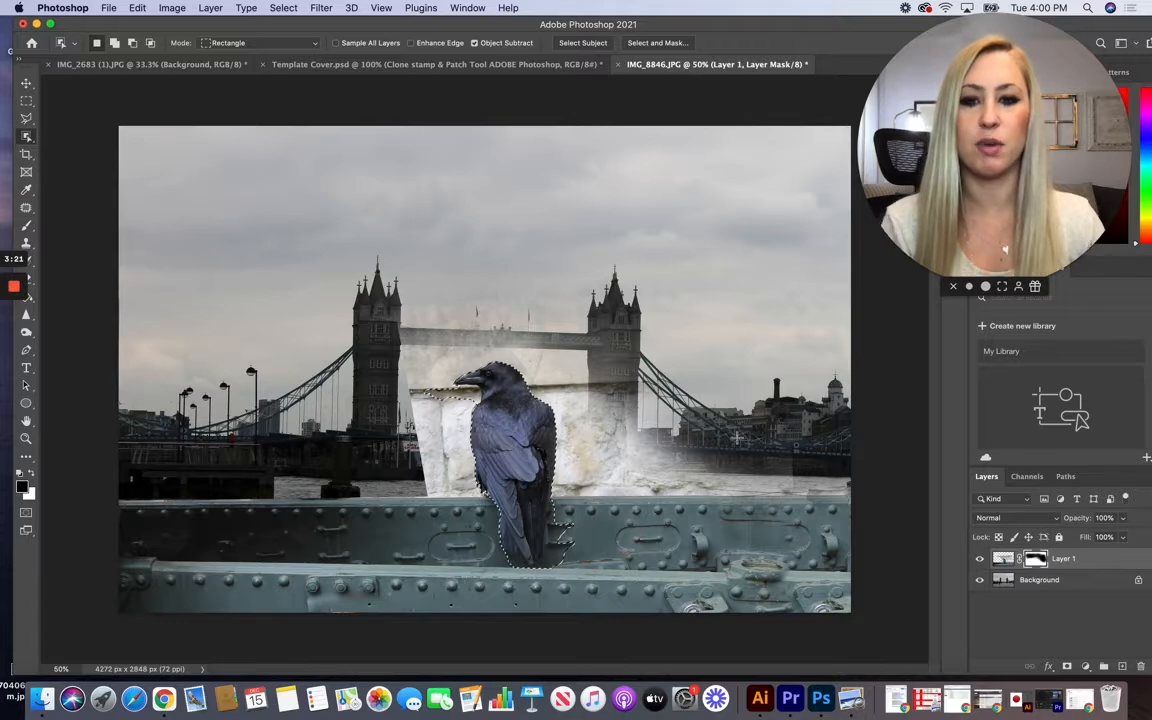
Invert the raven selection, paint Layer 1's mask black around the bird to hide the surrounding stone wall, and deselect
click(285, 7)
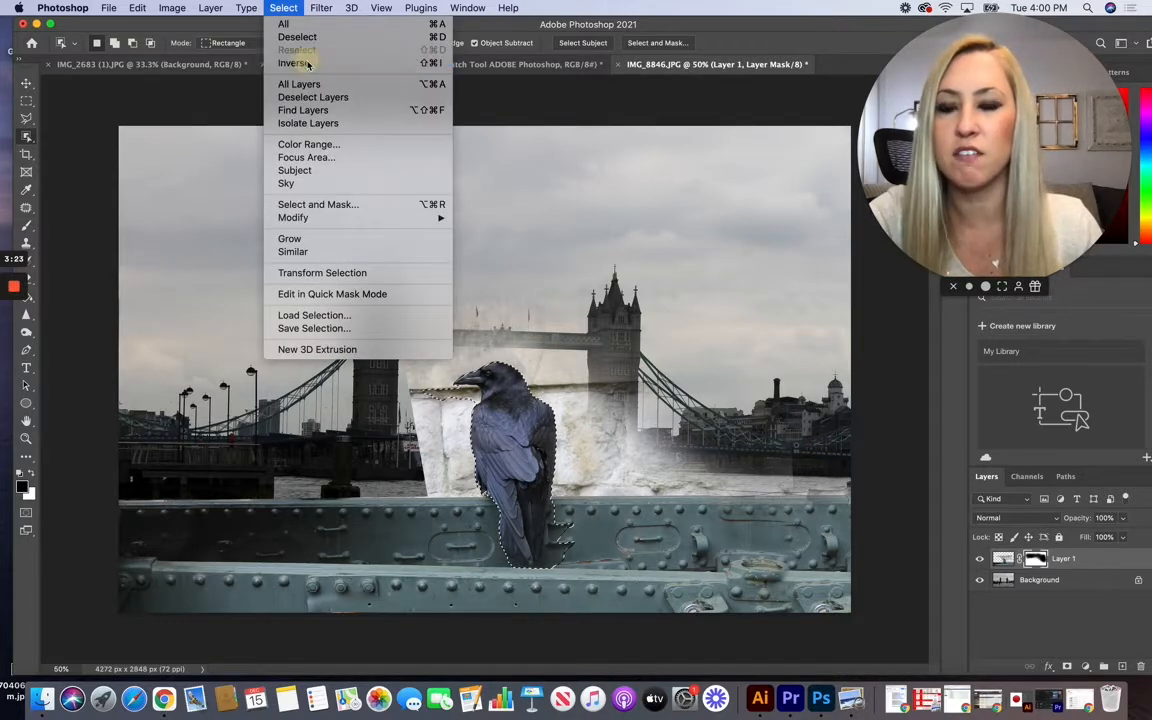
click(292, 57)
click(26, 226)
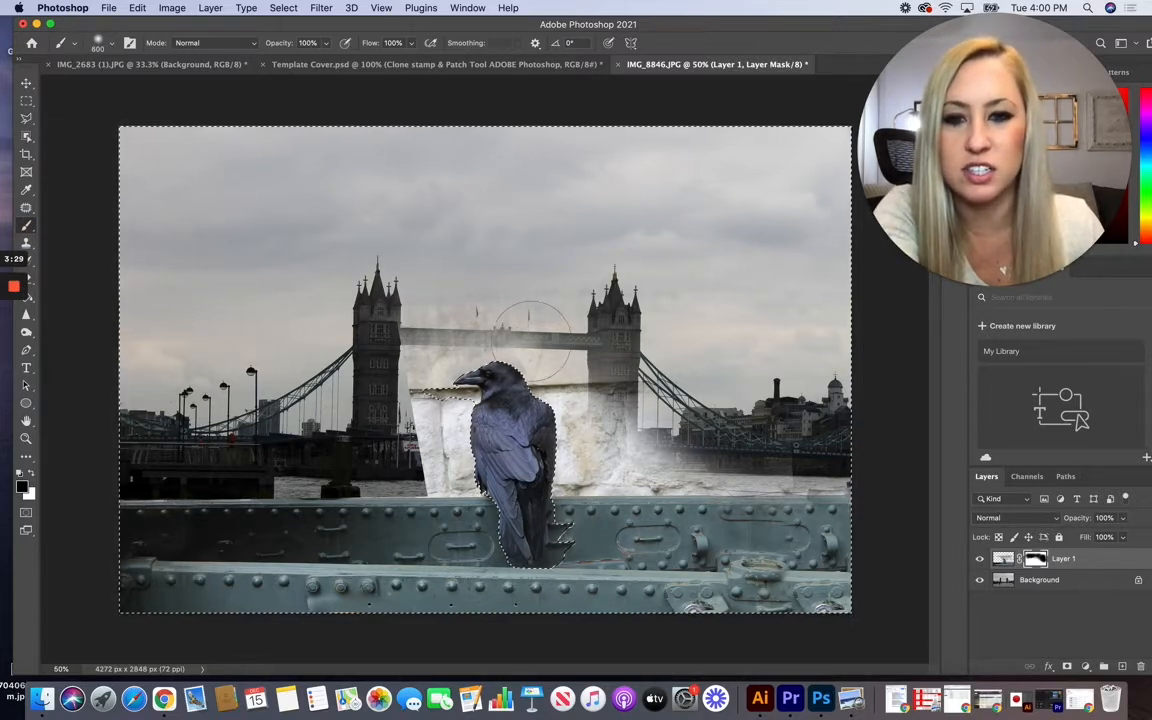
mouse_move(530, 340)
mouse_down()
mouse_move(591, 432)
mouse_move(625, 415)
mouse_up()
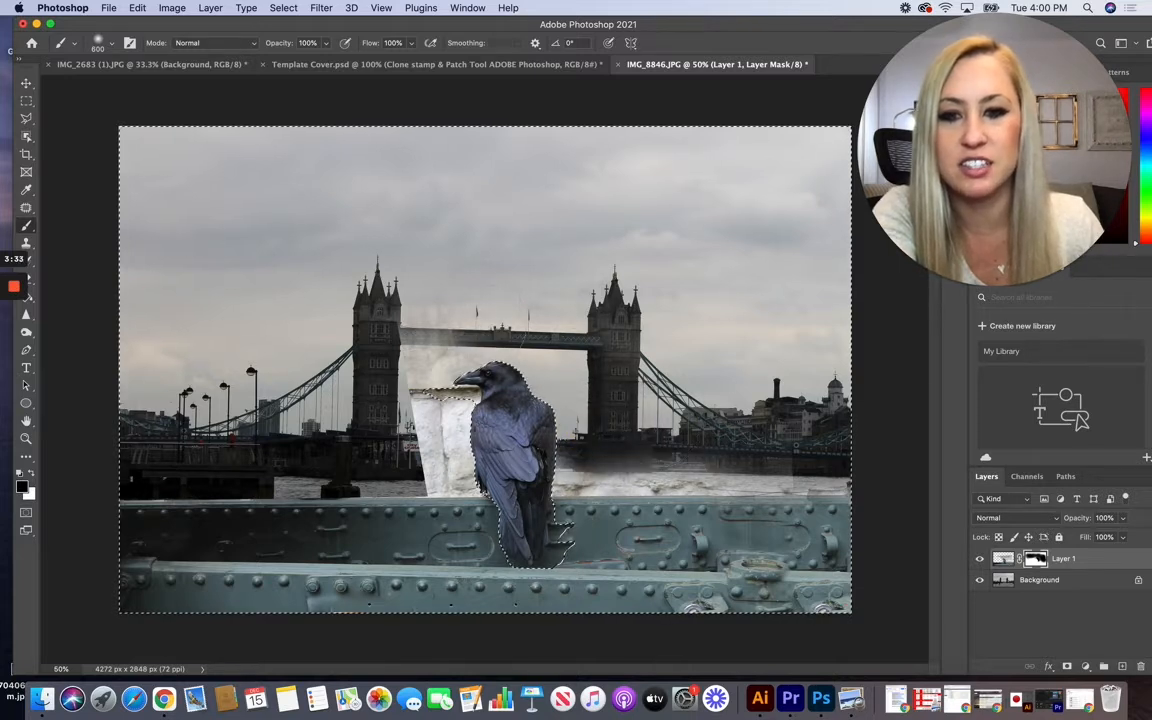
drag(478, 323, 470, 302)
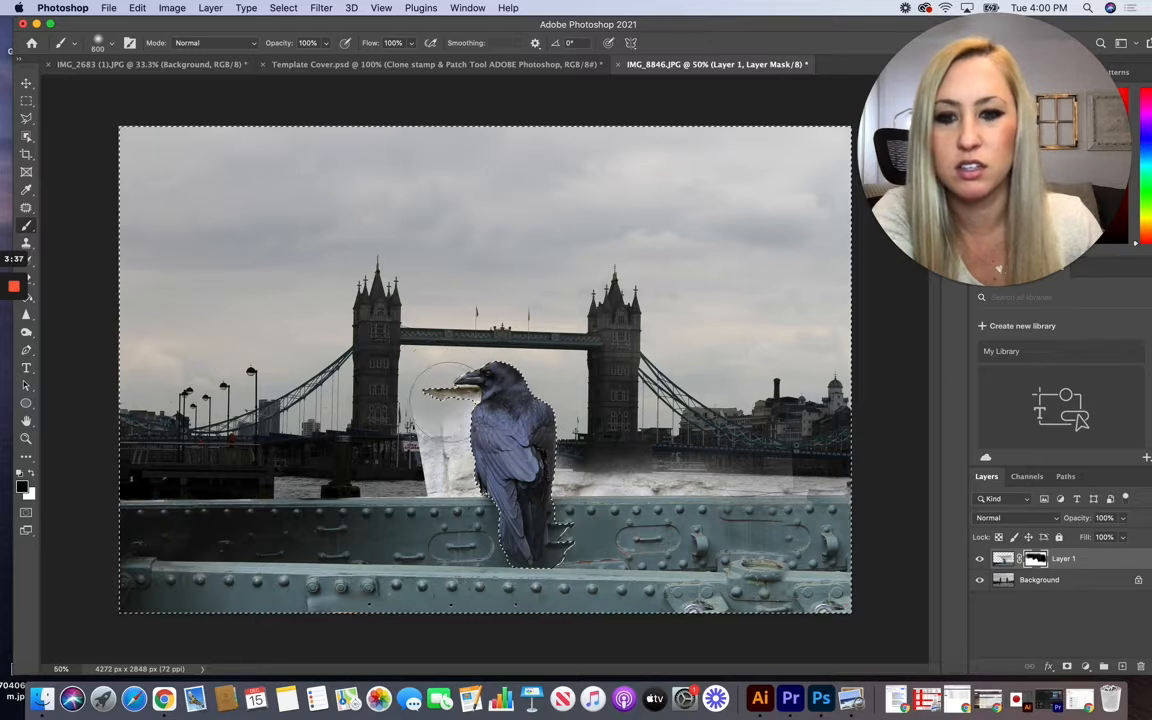
mouse_move(445, 398)
mouse_down()
mouse_move(447, 440)
mouse_move(440, 388)
mouse_up()
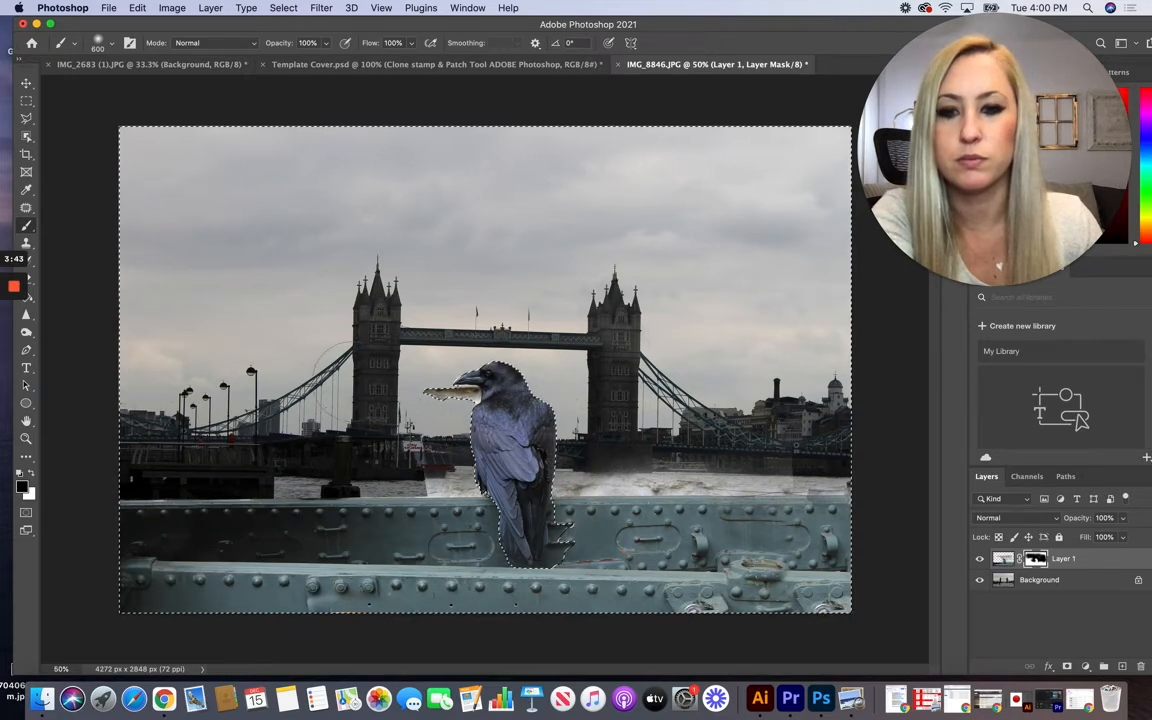
click(26, 100)
key(super+d)
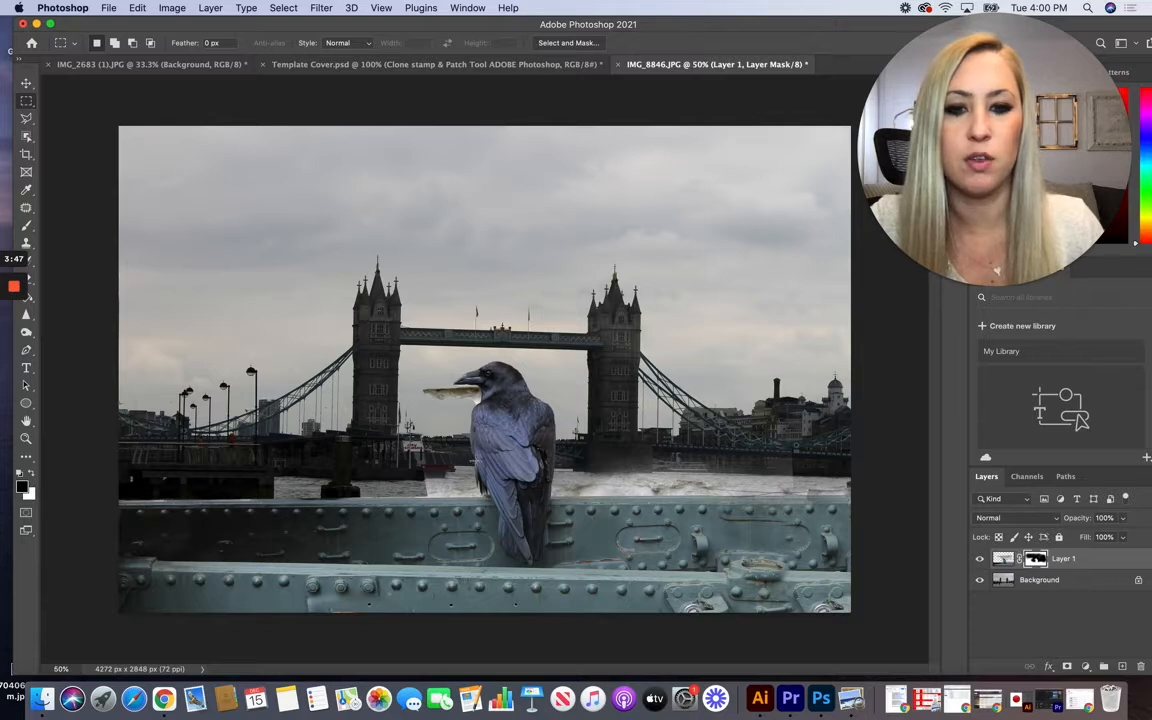
Outline the leftover wall between the raven's back and the right tower's river area with the Polygonal Lasso, mask it out in black, and deselect
click(27, 119)
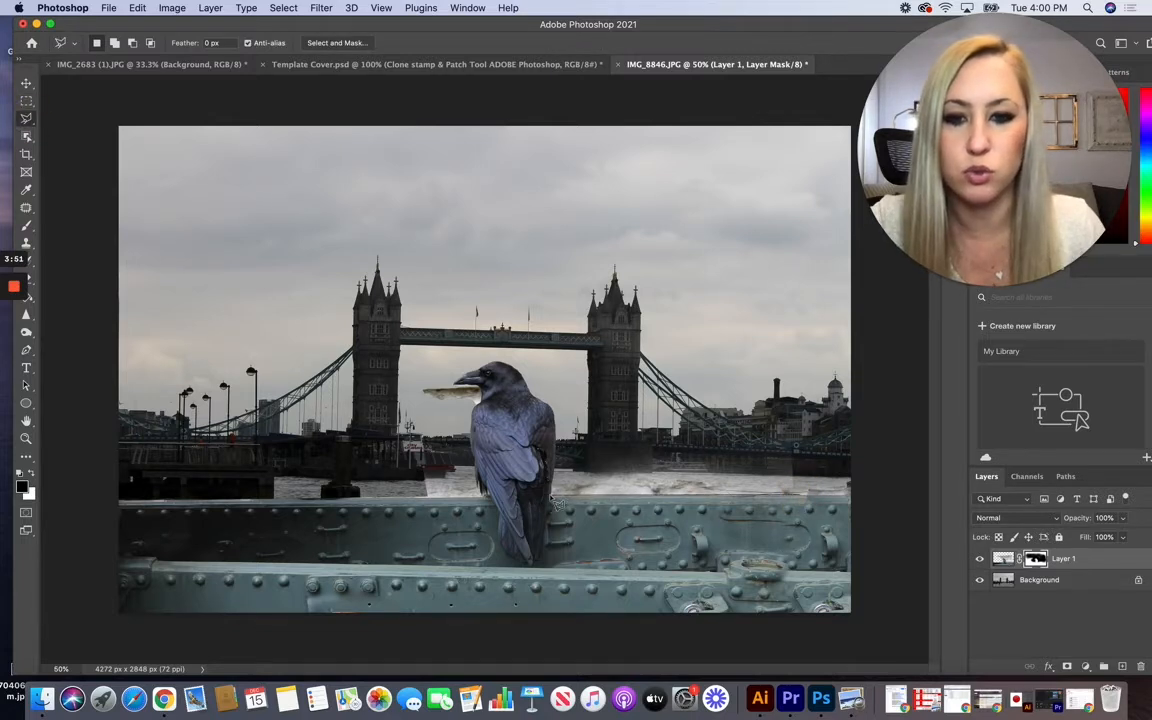
mouse_move(558, 505)
mouse_down()
mouse_move(564, 466)
mouse_move(718, 415)
mouse_move(838, 435)
mouse_up()
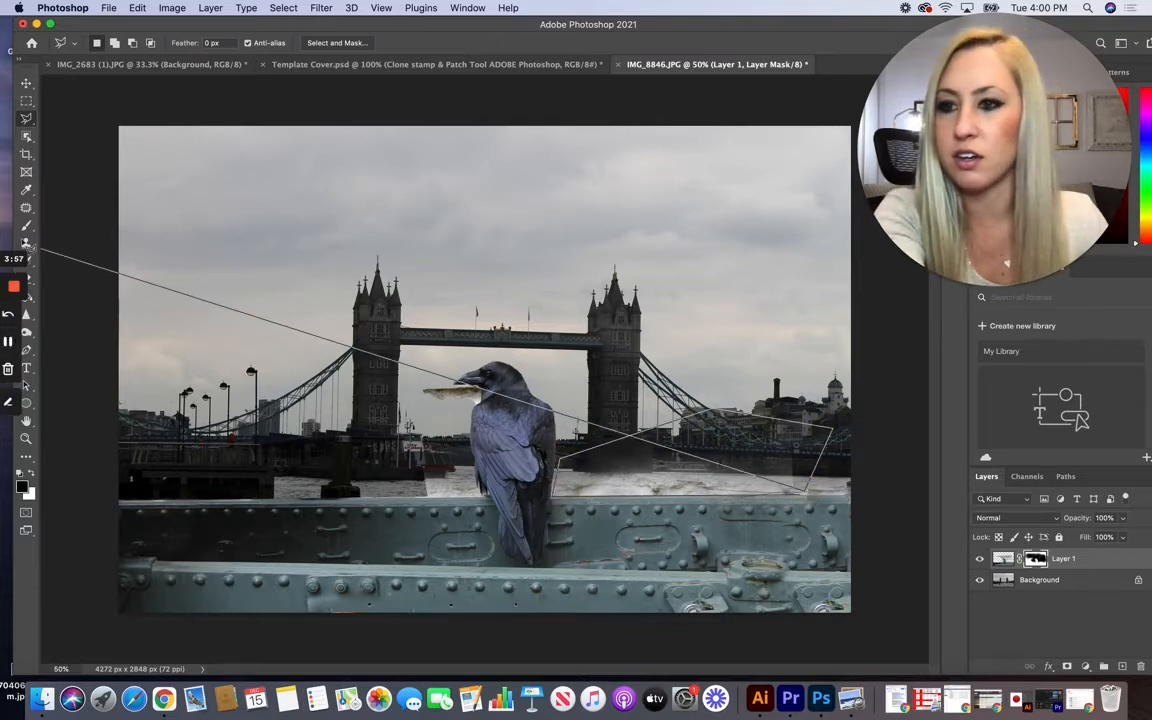
click(804, 492)
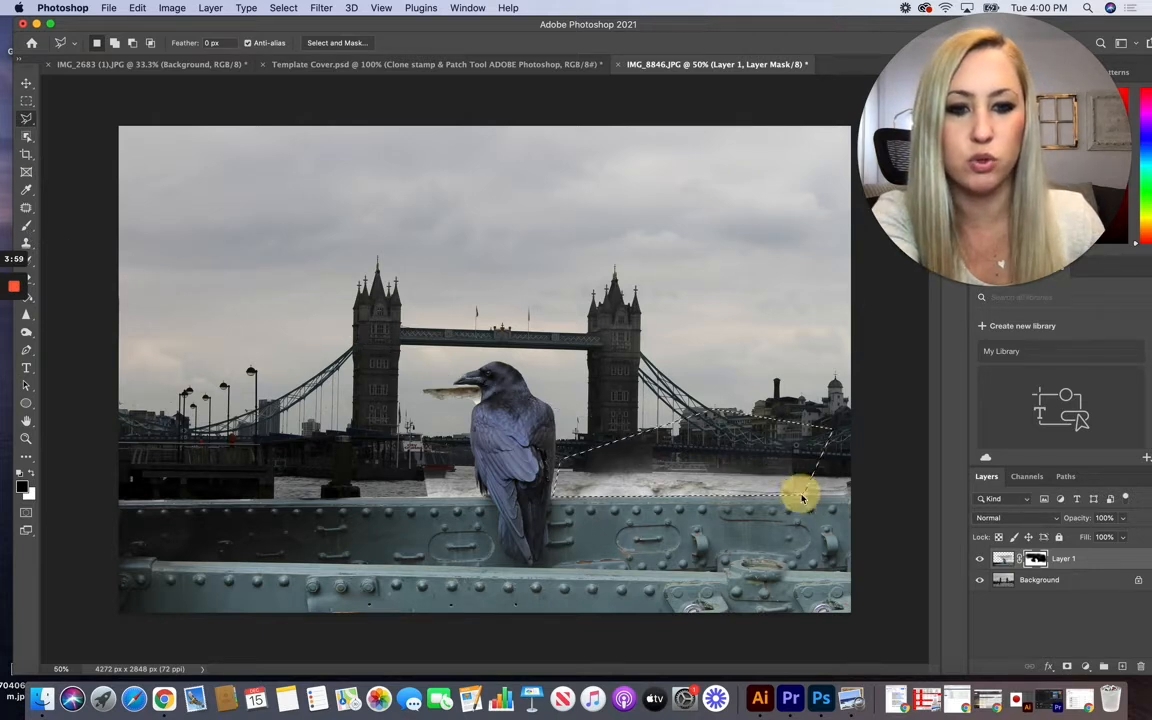
click(26, 222)
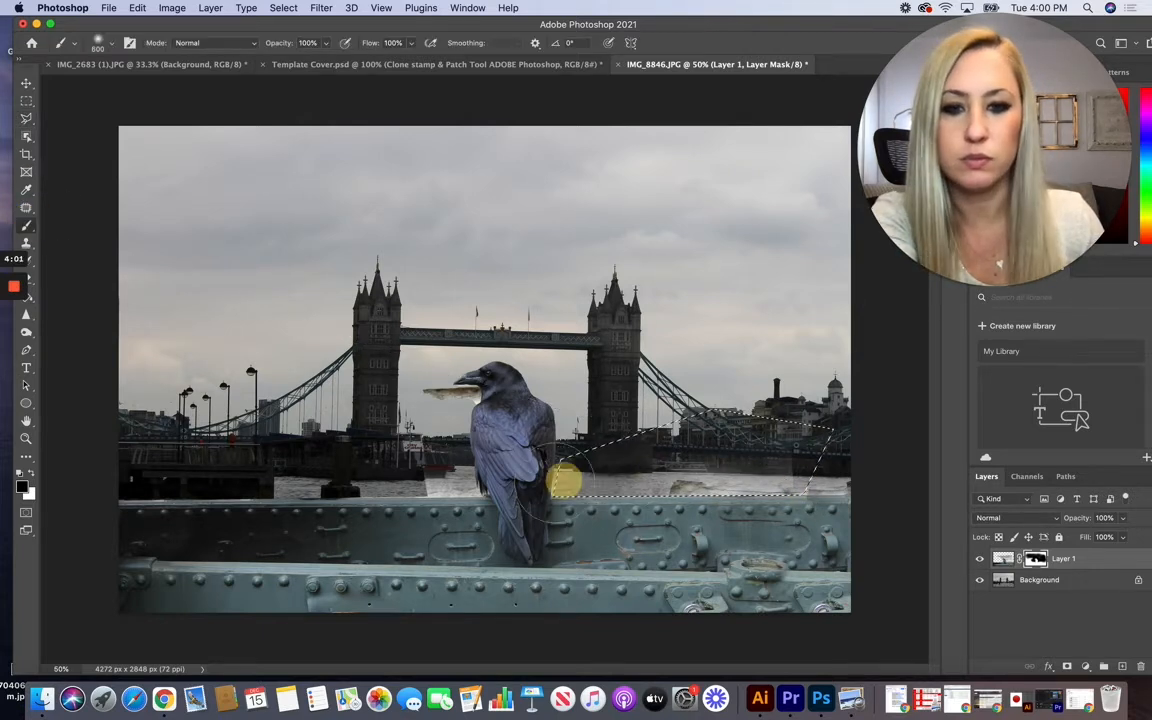
mouse_move(563, 478)
mouse_down()
mouse_move(613, 466)
mouse_move(803, 474)
mouse_move(821, 453)
mouse_move(799, 430)
mouse_move(568, 473)
mouse_up()
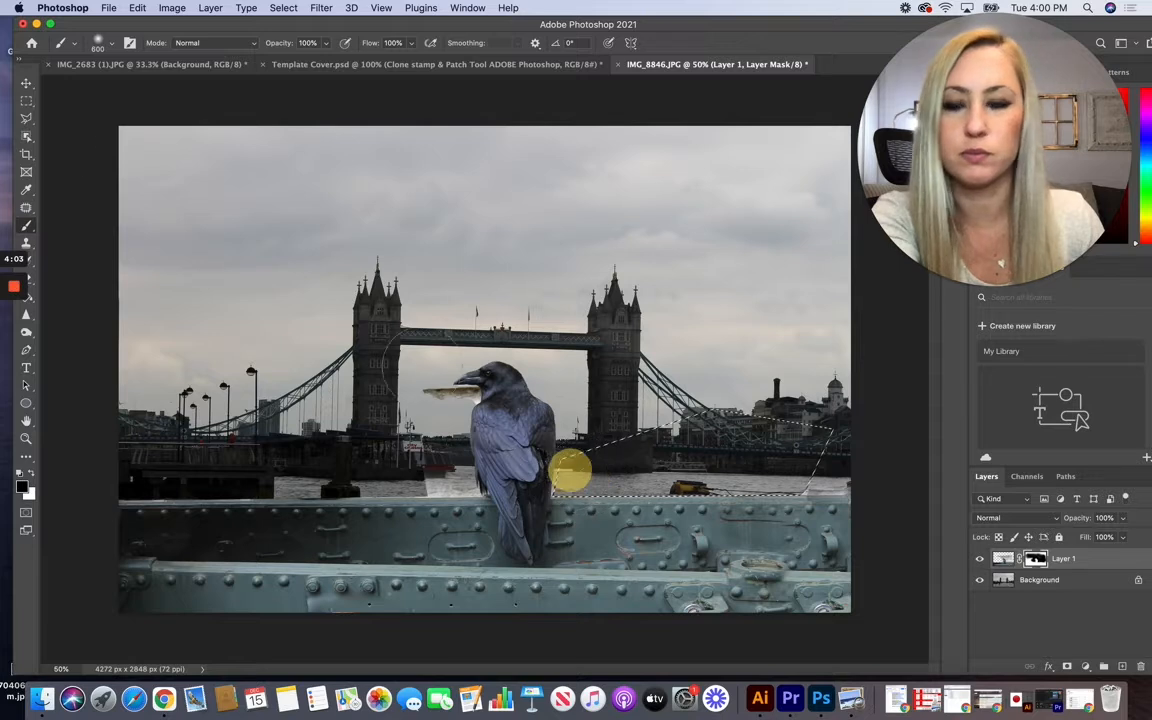
click(26, 101)
click(220, 198)
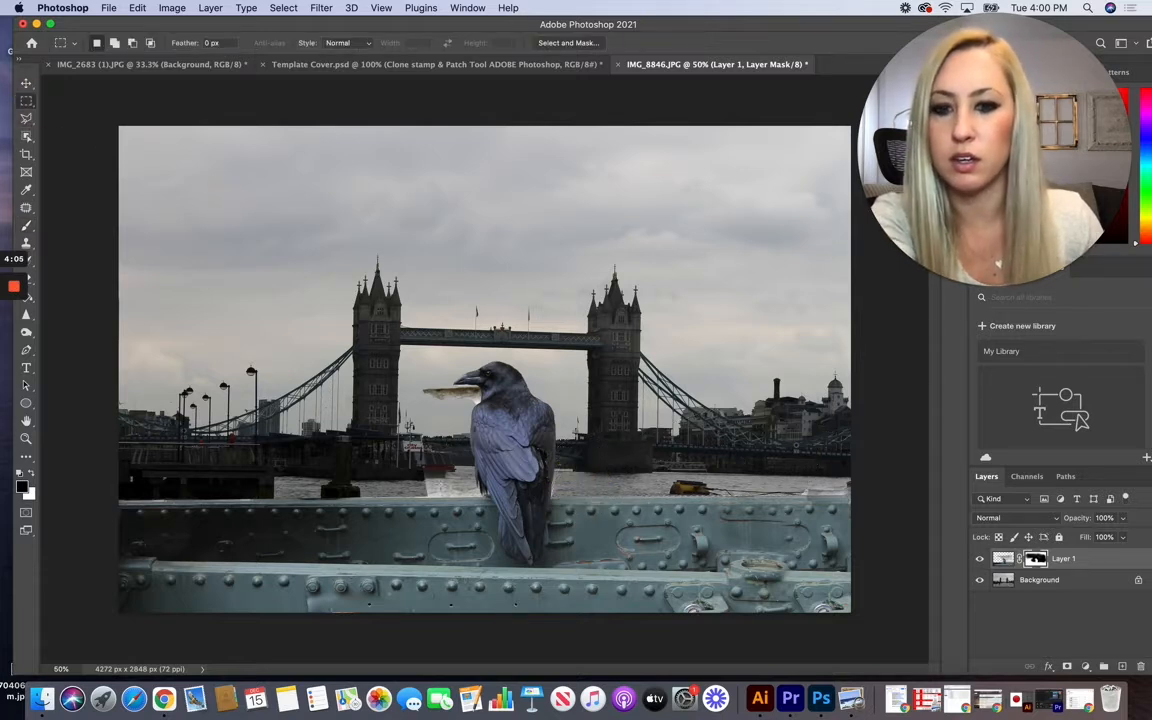
Outline the wall remnant above the beam on the raven's beak side with the Polygonal Lasso, mask it out in black, and deselect
click(26, 119)
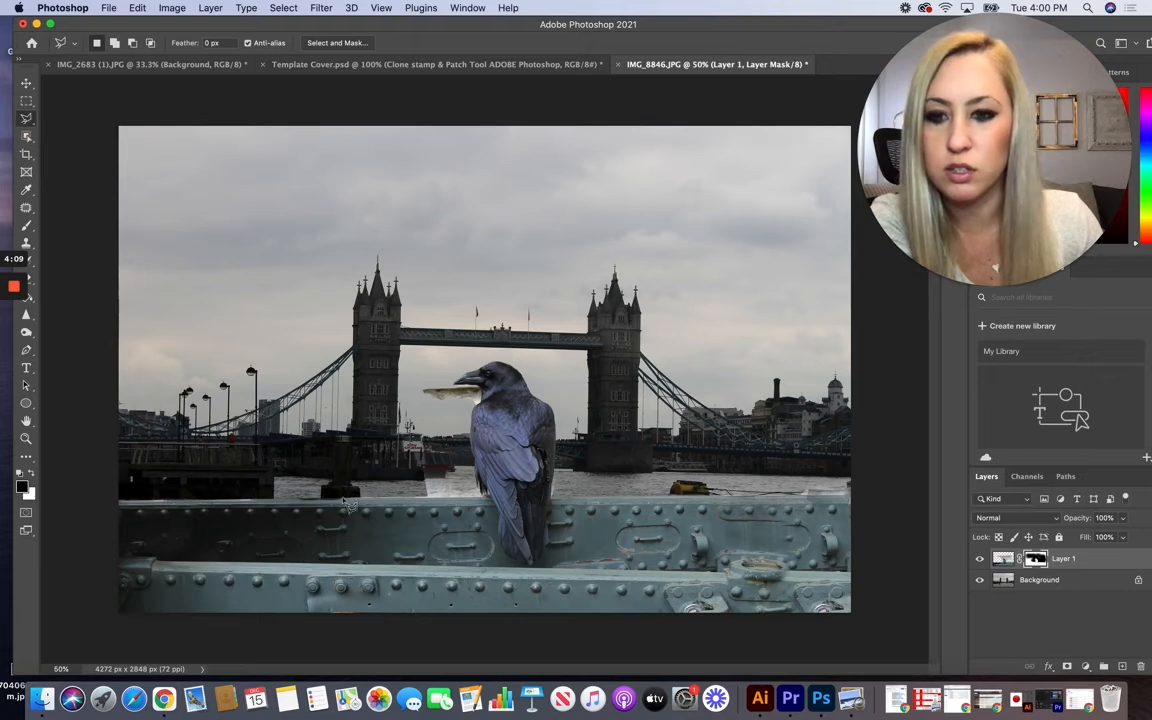
click(343, 497)
click(478, 496)
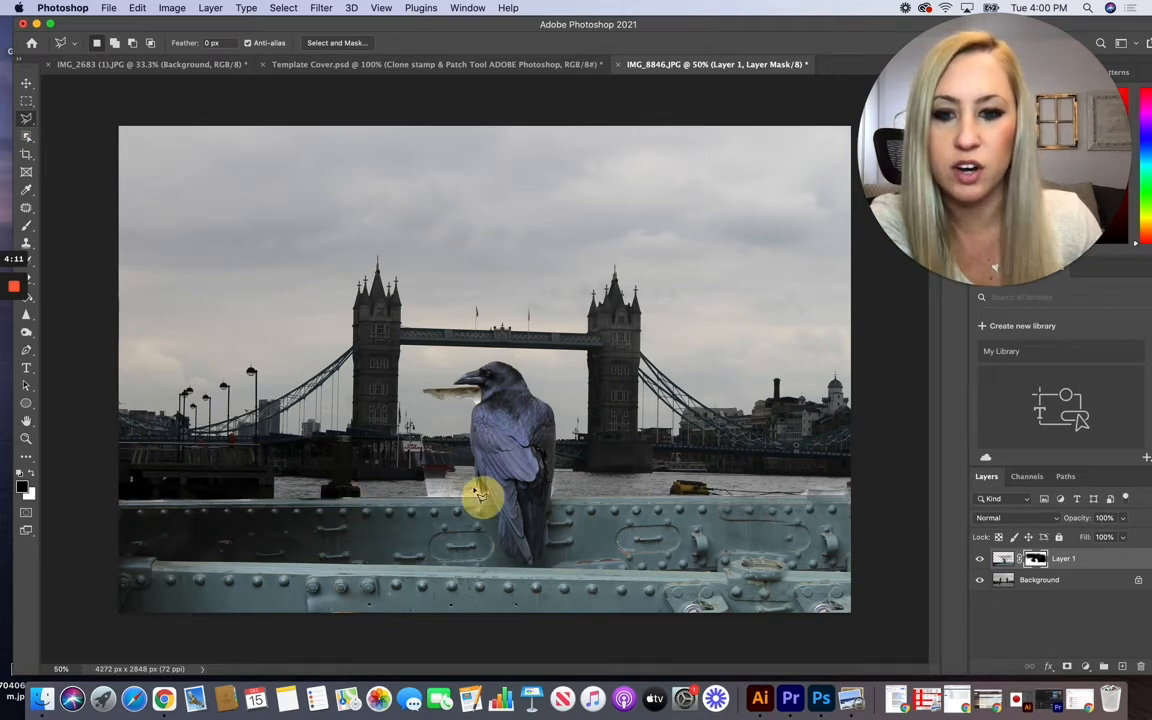
click(467, 470)
click(443, 421)
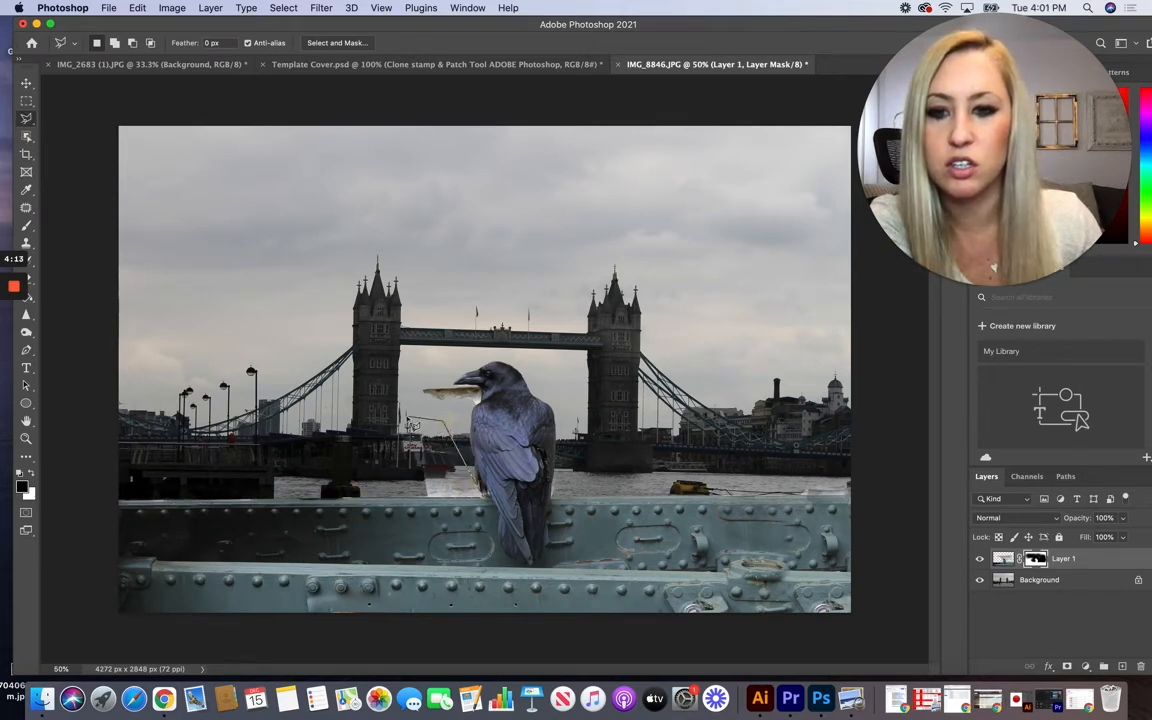
click(406, 416)
click(383, 483)
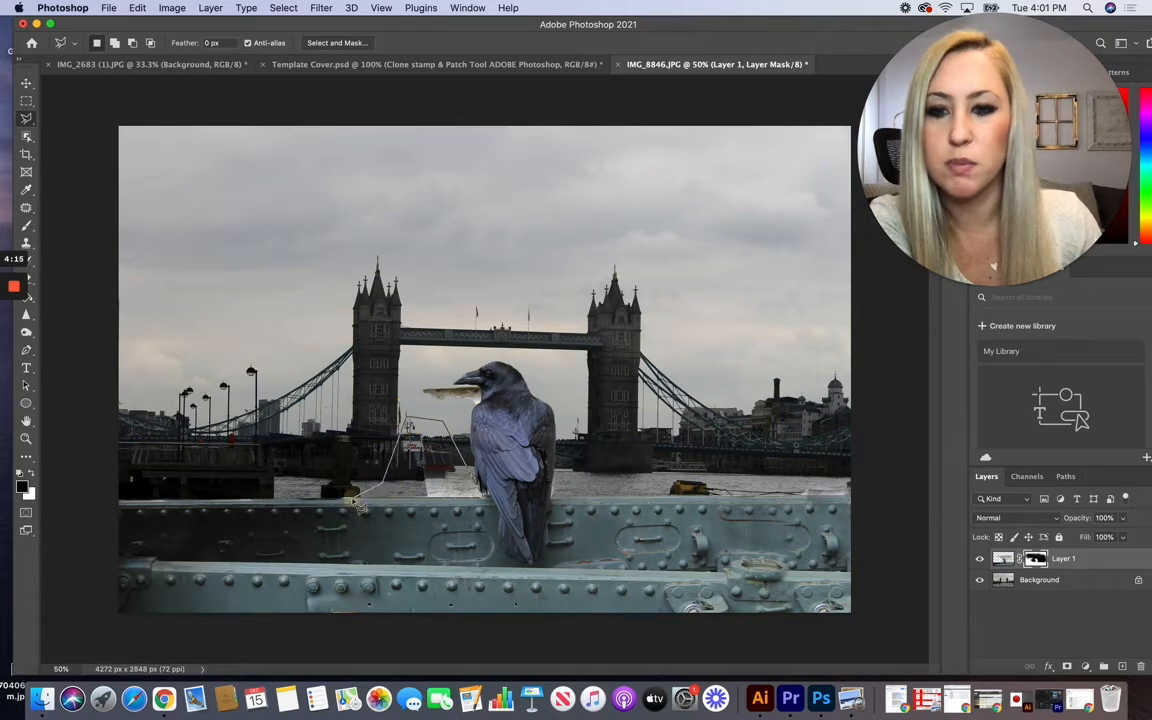
double_click(355, 497)
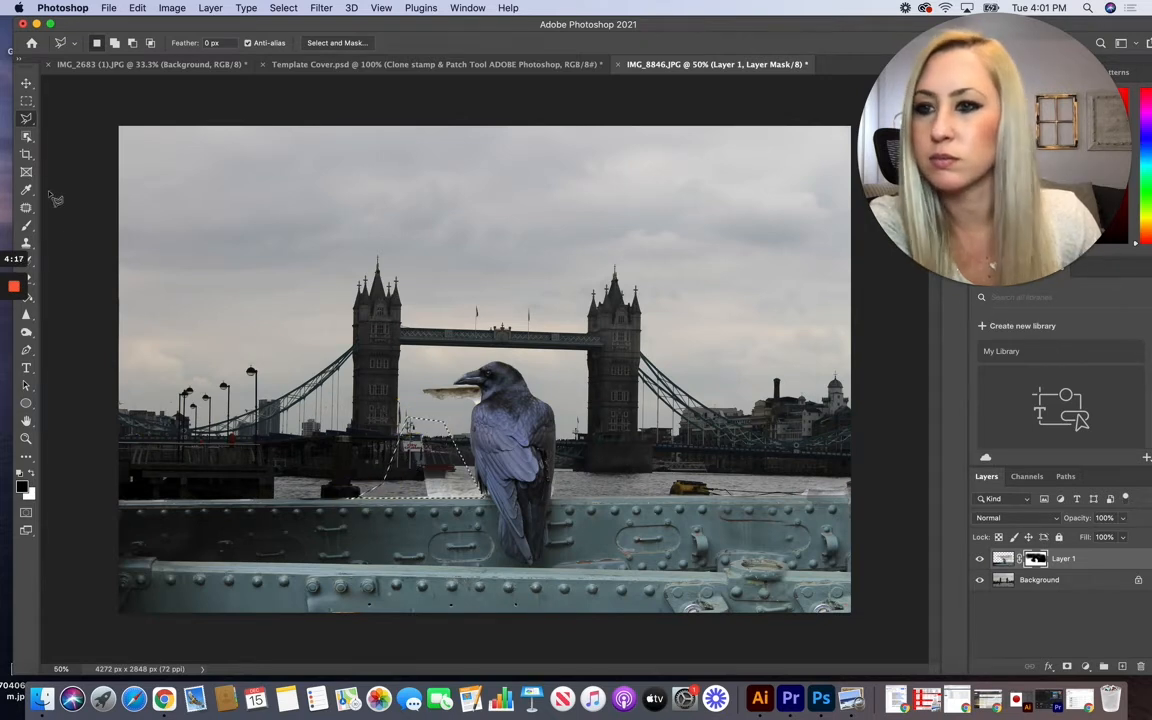
click(26, 225)
mouse_move(450, 459)
mouse_down()
mouse_move(442, 478)
mouse_move(465, 457)
mouse_move(396, 442)
mouse_move(369, 468)
mouse_up()
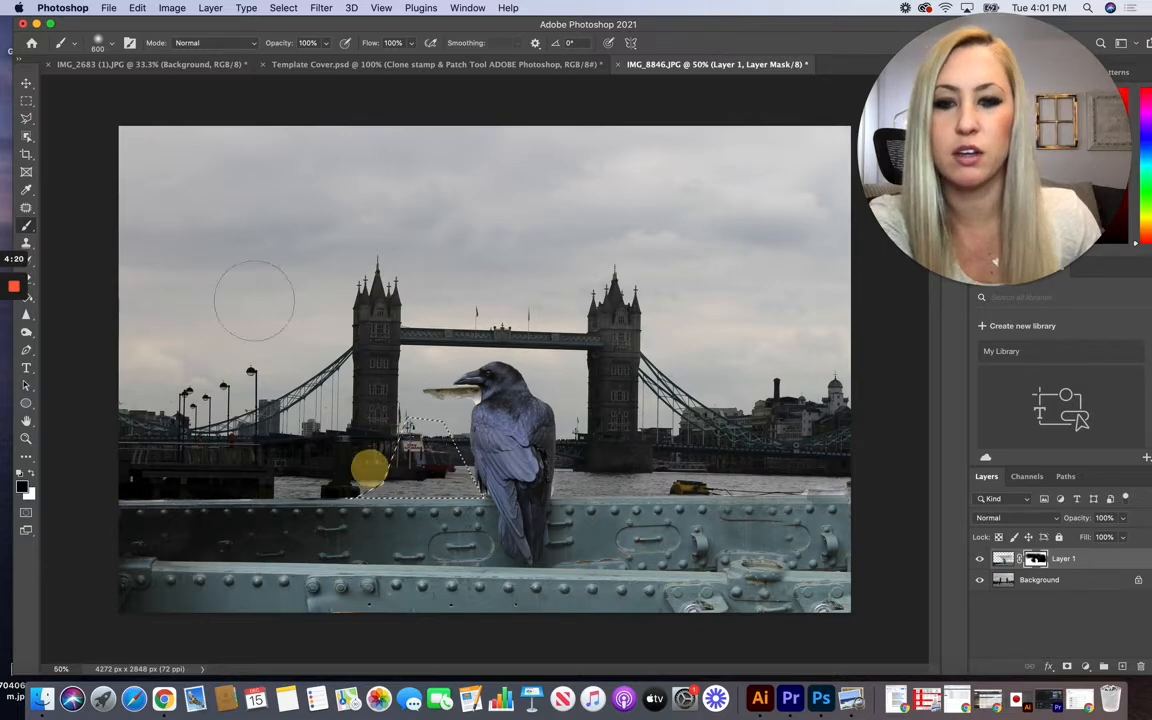
click(26, 100)
click(340, 276)
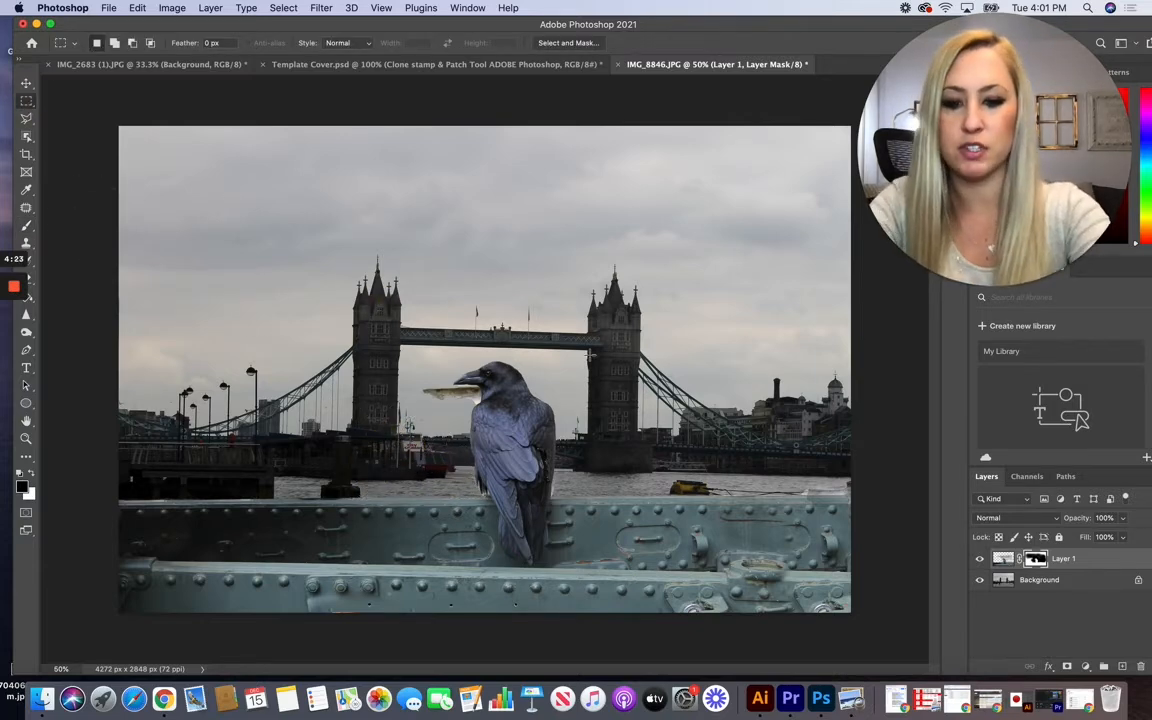
Reduce the brush size to 60 and mask out the outer part of the stone ledge below the raven's beak
key(super+=)
key(super+=)
key(super+=)
key(super+=)
key(super+=)
key(super+=)
scroll(590, 355, down, 4)
scroll(590, 355, left, 3)
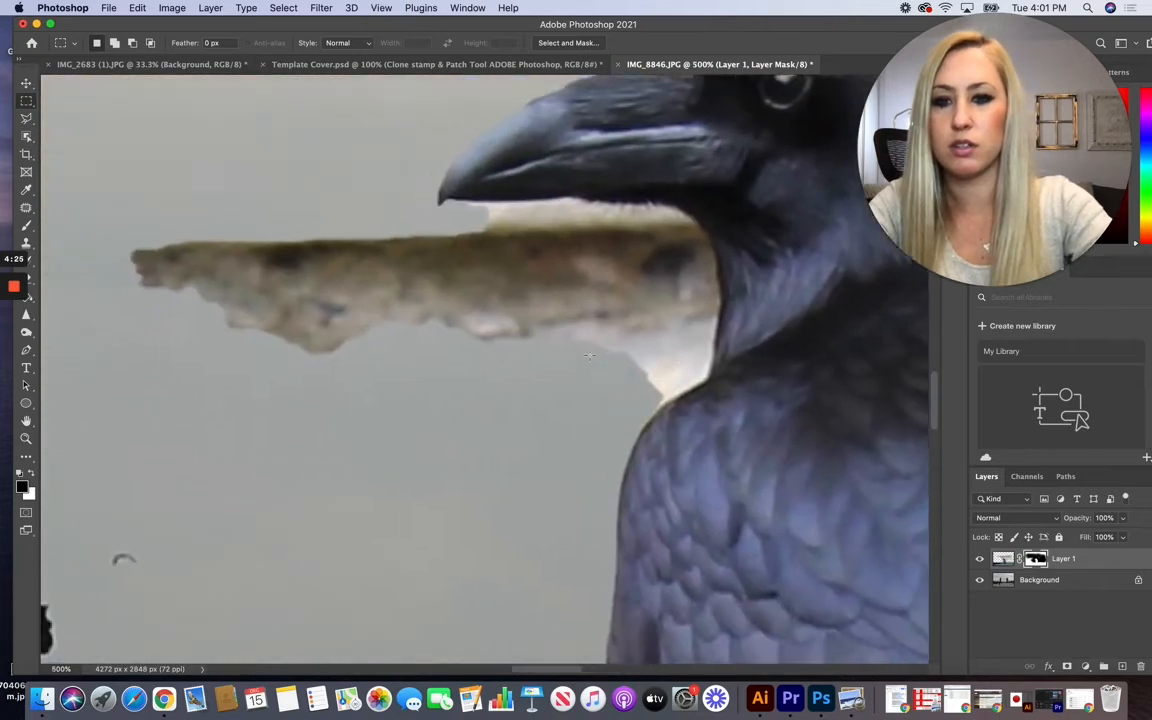
scroll(590, 355, up, 2)
scroll(590, 355, right, 1)
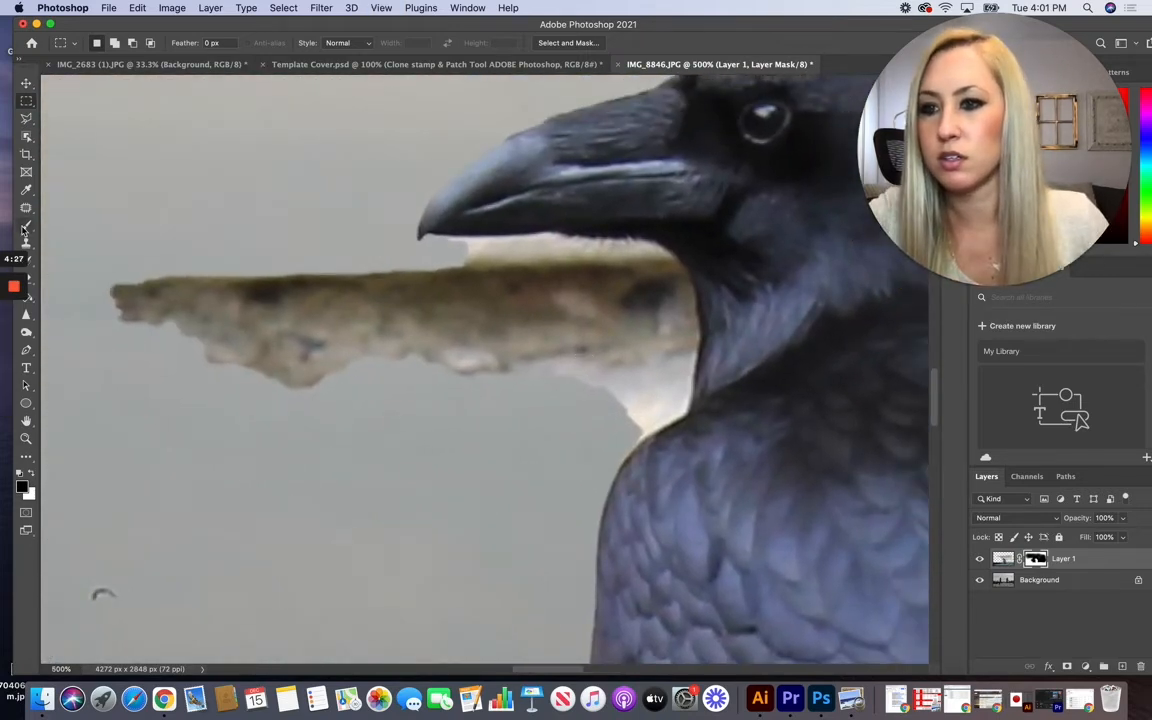
key(b)
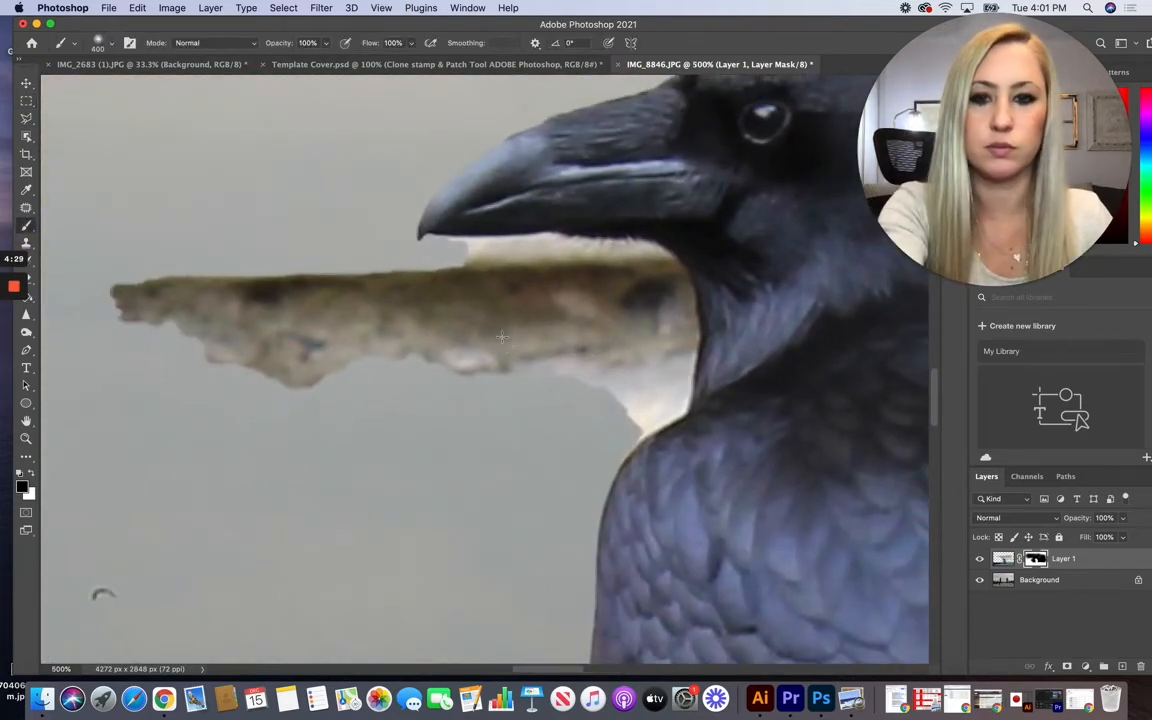
key([)
key([)
key([)
key([)
key([)
key([)
key([)
mouse_move(215, 296)
mouse_down()
mouse_move(181, 292)
mouse_move(164, 305)
mouse_move(291, 381)
mouse_move(461, 362)
mouse_move(334, 291)
mouse_move(175, 309)
mouse_move(411, 296)
mouse_move(440, 272)
mouse_up()
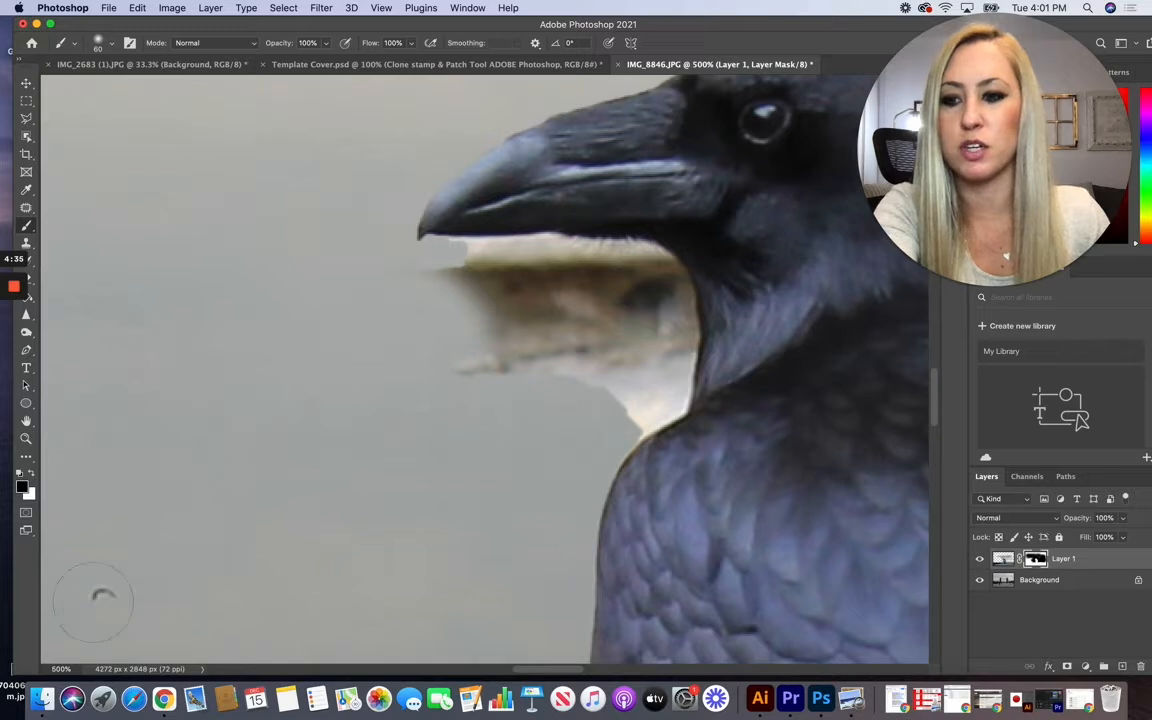
Mask out the remaining stone between the raven's beak, throat and shoulder, using a brush size of 45
mouse_move(628, 422)
mouse_down()
mouse_move(669, 379)
mouse_move(669, 299)
mouse_move(644, 271)
mouse_move(597, 248)
mouse_move(461, 262)
mouse_move(583, 287)
mouse_move(591, 355)
mouse_move(538, 362)
mouse_move(468, 294)
mouse_move(513, 359)
mouse_move(634, 343)
mouse_move(612, 381)
mouse_up()
click(98, 43)
drag(109, 117, 175, 117)
key(Return)
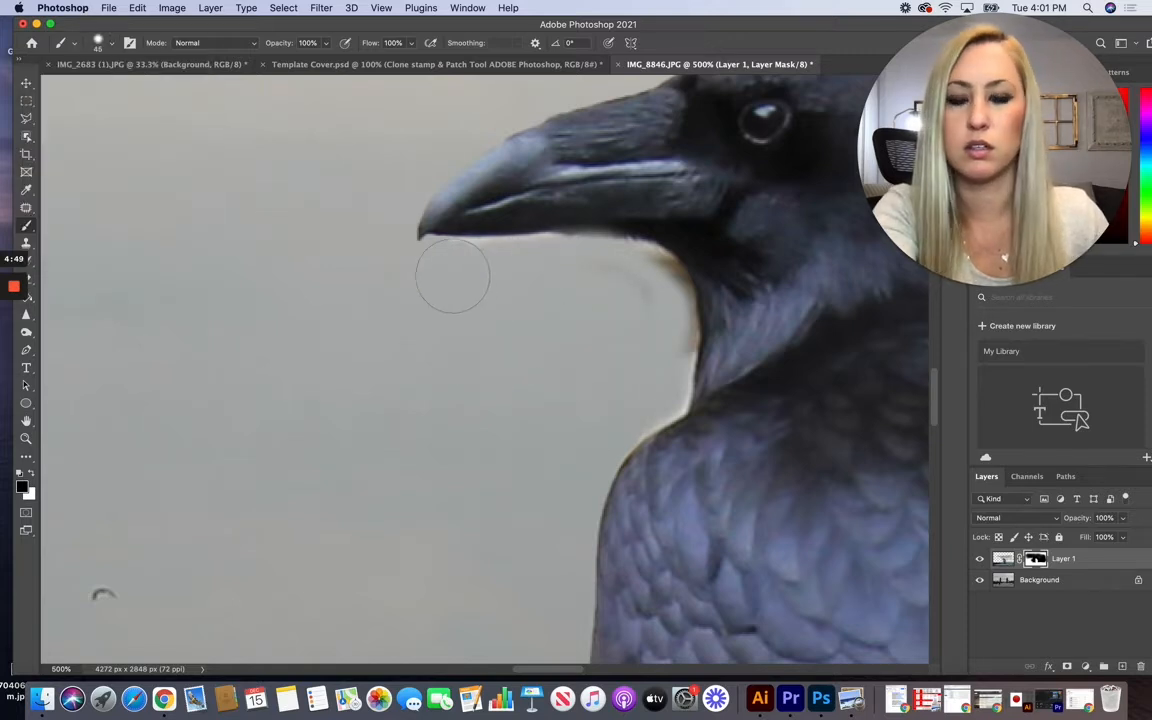
Refine the mask along the raven's throat with a size 9 brush, undoing one stroke, and clean under the beak at size 30
key(bracketleft)
key(bracketleft)
key(bracketleft)
key(bracketleft)
key(bracketleft)
key(bracketleft)
key(bracketleft)
key(bracketleft)
mouse_move(447, 247)
mouse_down()
mouse_move(551, 240)
mouse_move(664, 262)
mouse_move(685, 284)
mouse_move(694, 324)
mouse_up()
click(142, 8)
click(150, 26)
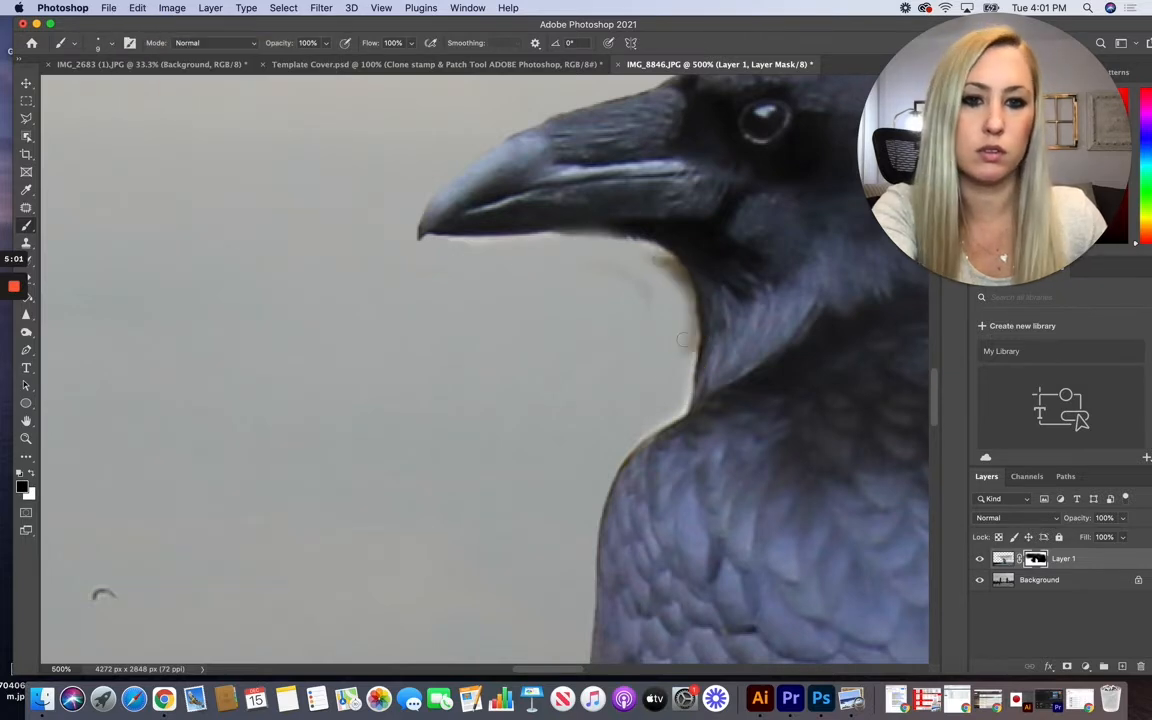
mouse_move(681, 276)
mouse_down()
mouse_move(685, 382)
mouse_move(666, 266)
mouse_move(669, 319)
mouse_move(615, 306)
mouse_move(594, 259)
mouse_move(672, 358)
mouse_move(658, 400)
mouse_up()
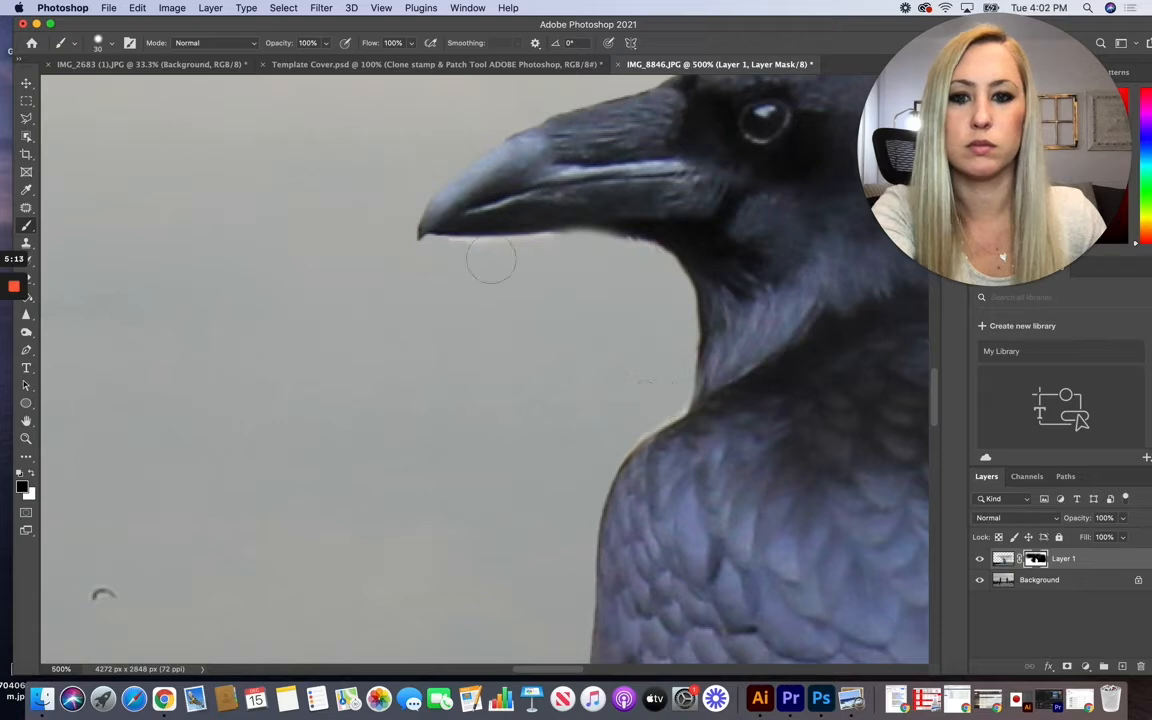
drag(489, 257, 530, 262)
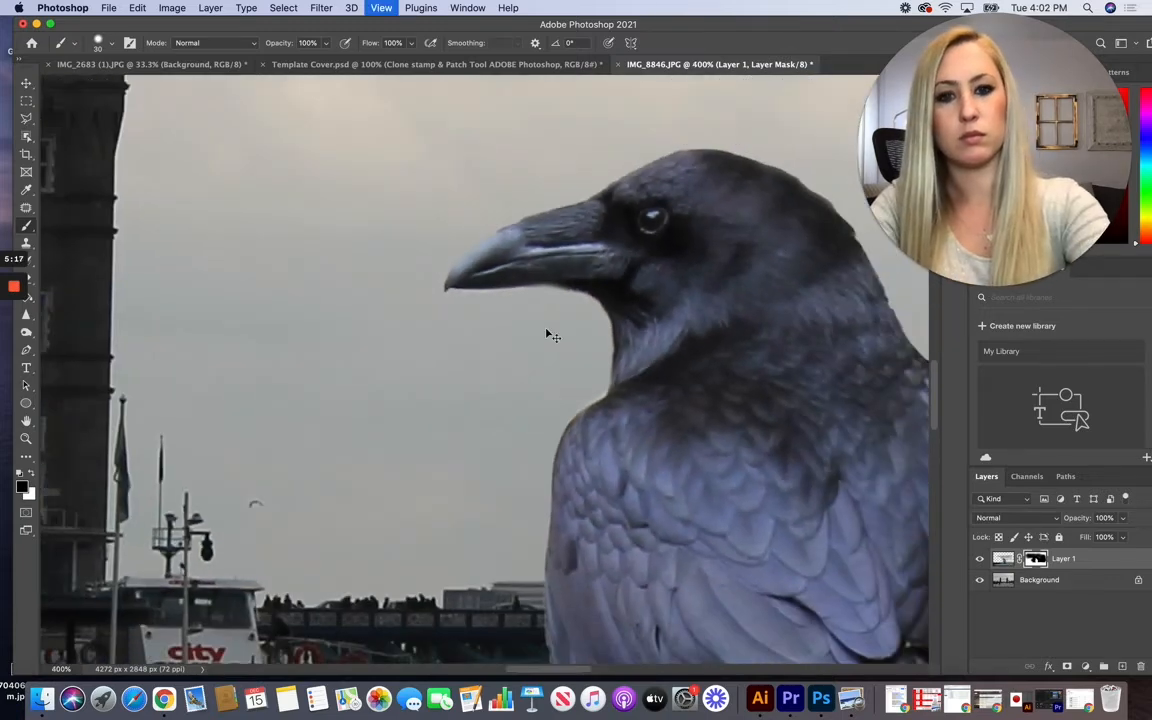
Mask out the white fringes on both sides of the raven's lower body just above the beam with a size 20 brush
key(super+1)
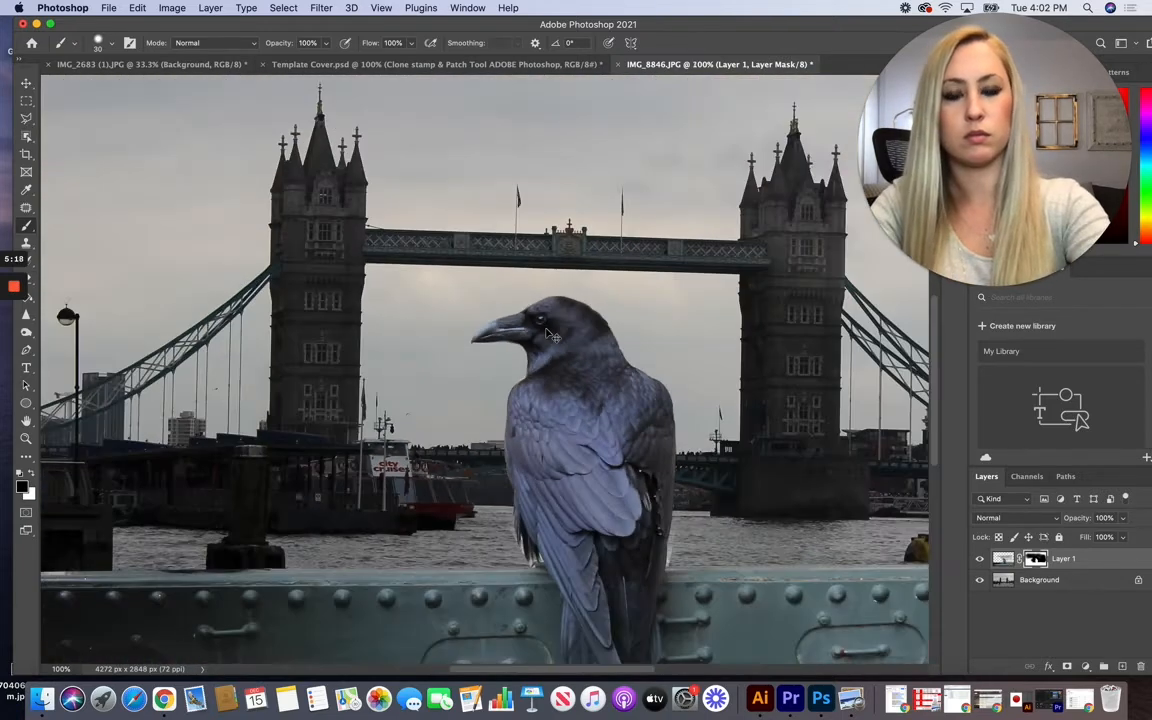
scroll(545, 328, down, 5)
scroll(545, 328, right, 4)
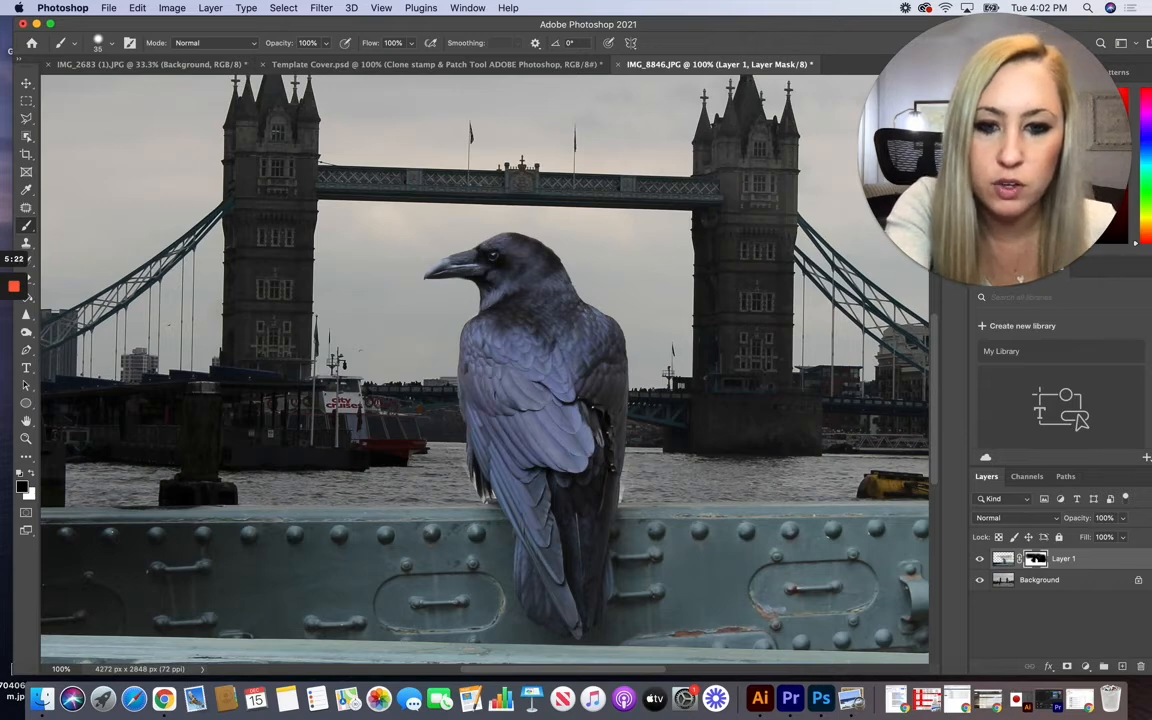
mouse_move(636, 480)
mouse_down()
mouse_move(638, 464)
mouse_move(634, 477)
mouse_up()
key(bracketleft)
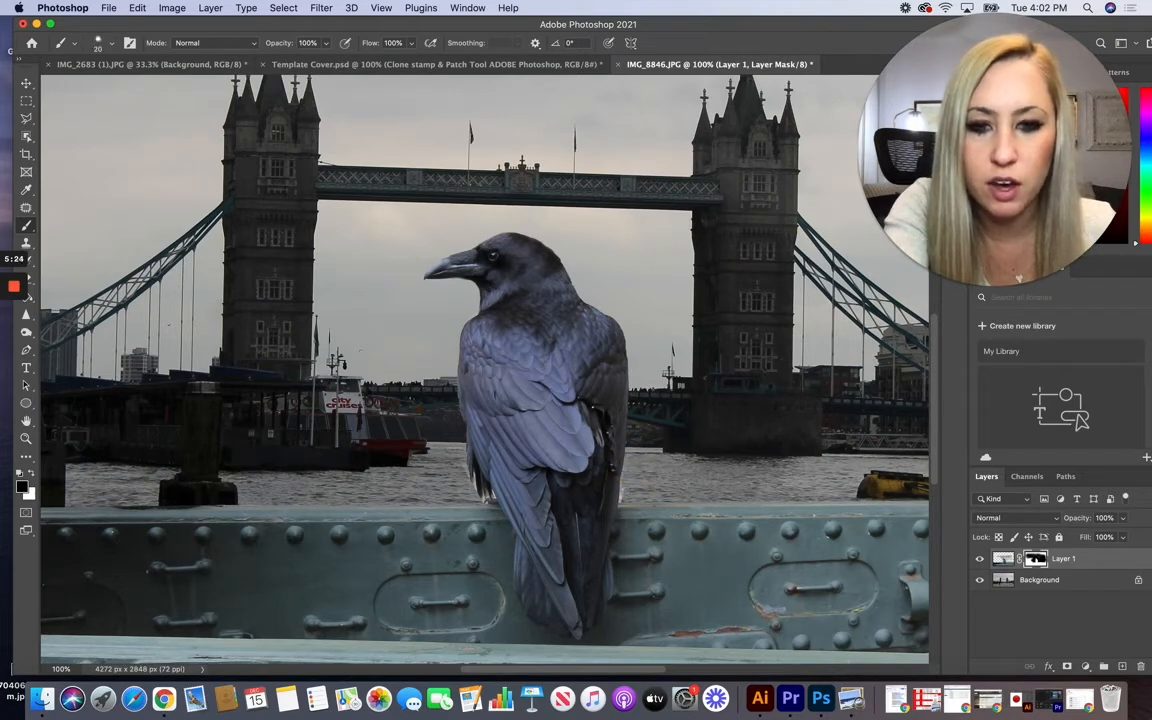
click(624, 493)
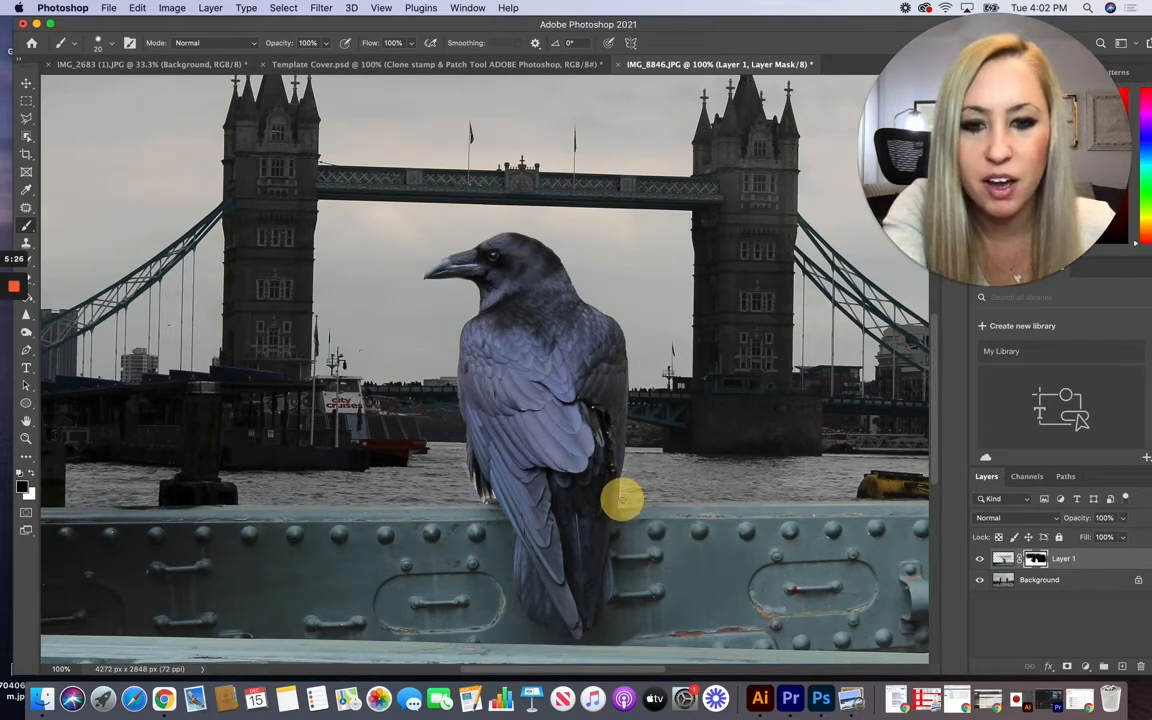
drag(622, 500, 628, 468)
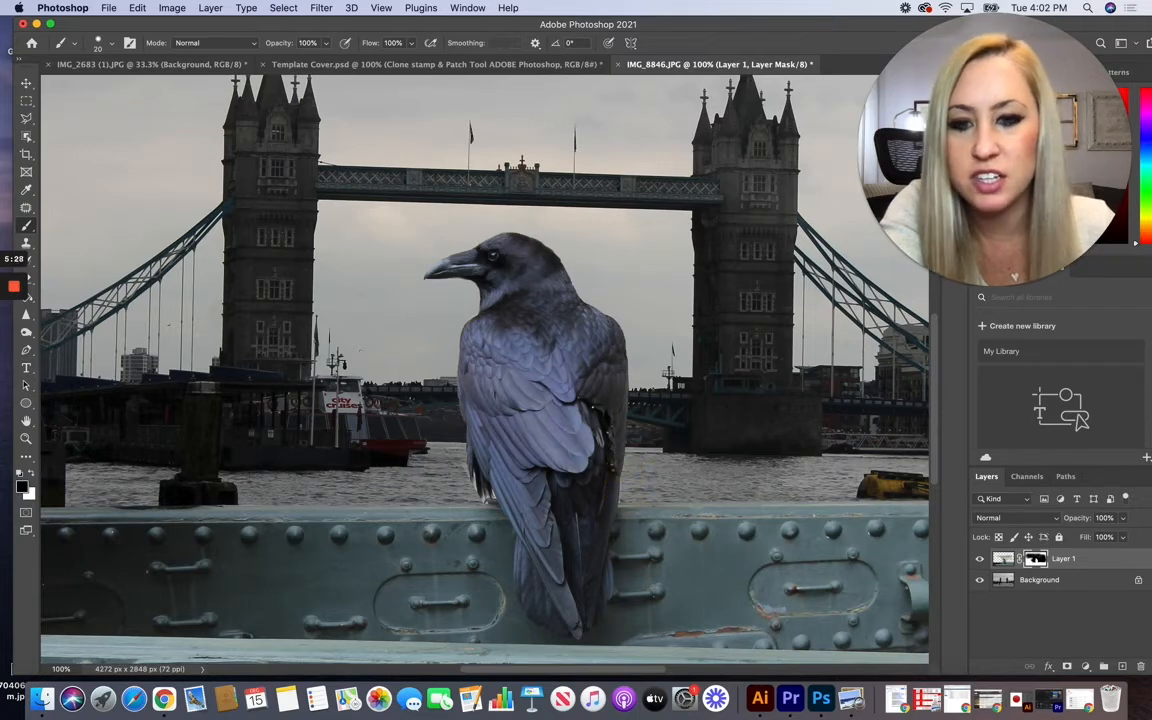
click(432, 447)
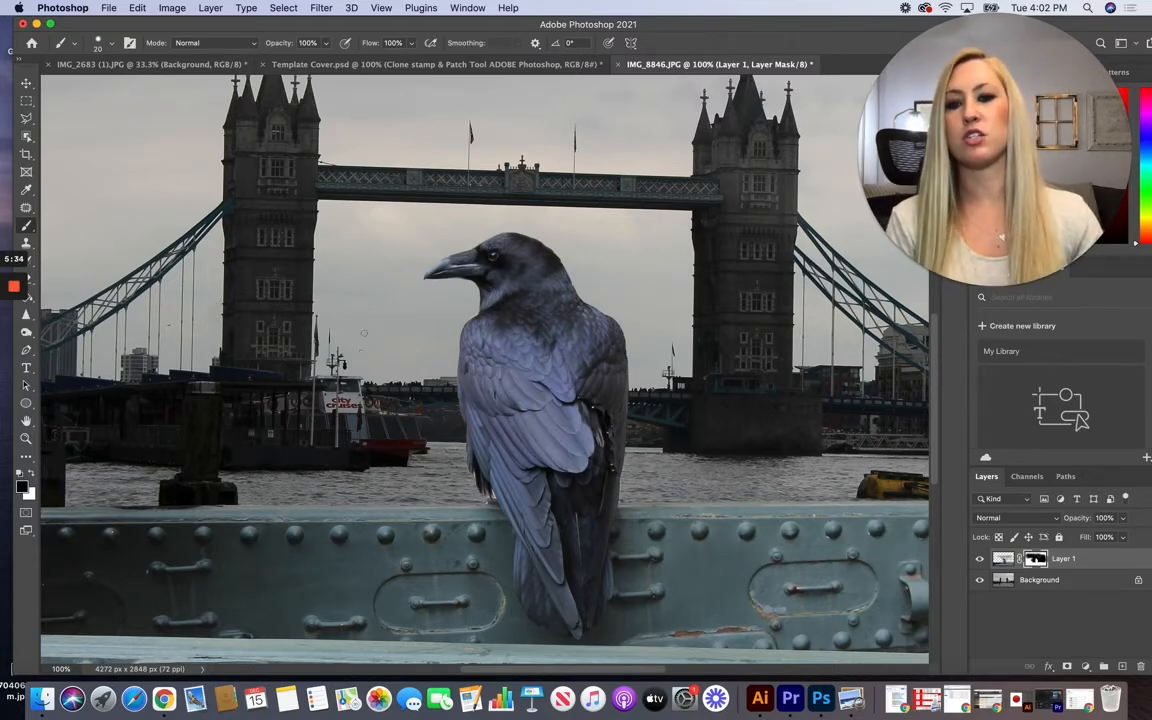
Sharpen the raven's head, neck, back and wing on Layer 1's image with the Sharpen tool at size 400 and 50% strength
click(26, 313)
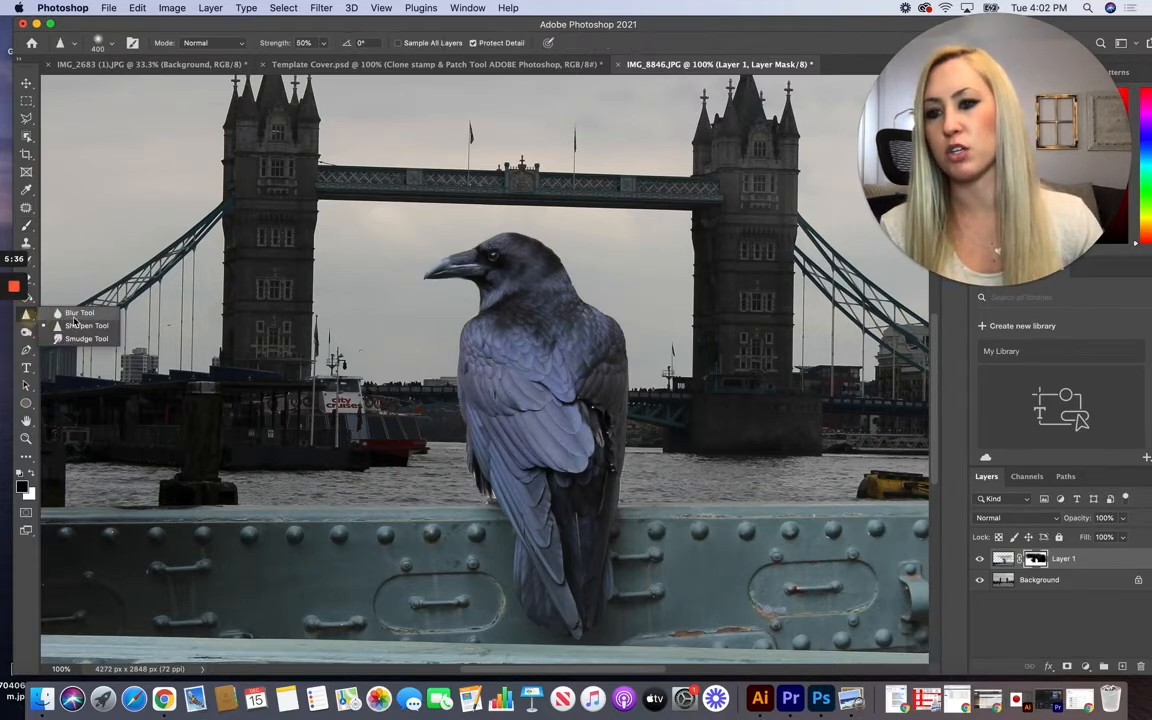
click(80, 326)
click(399, 257)
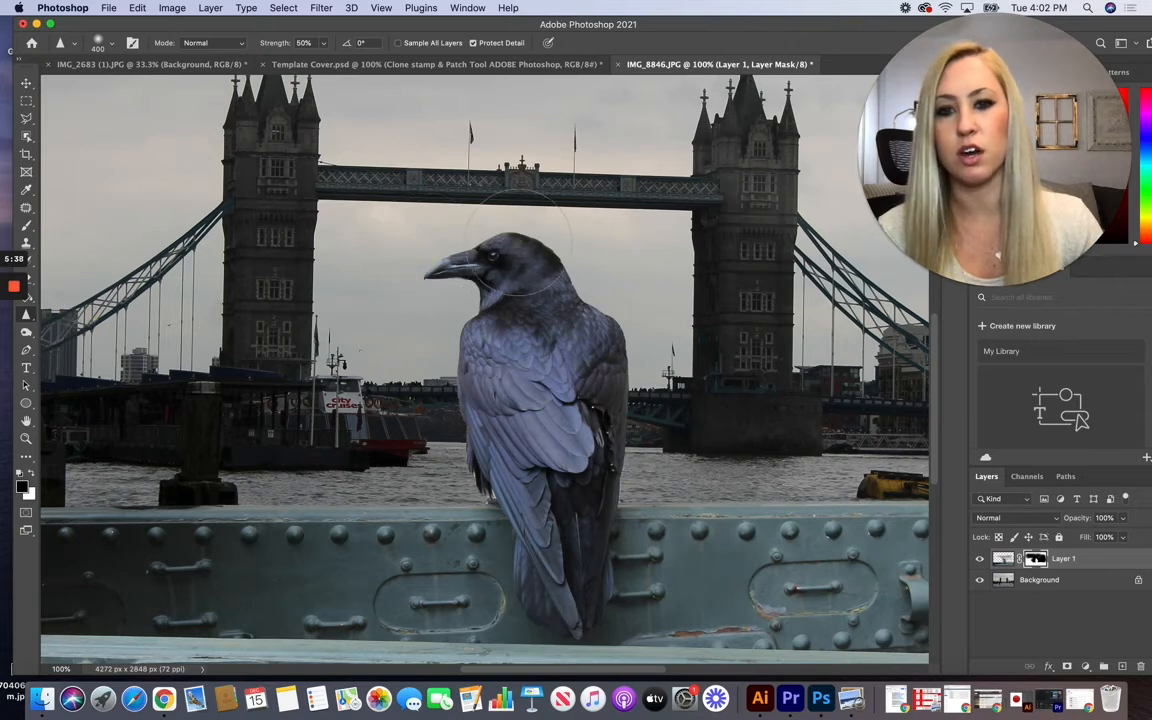
click(565, 288)
mouse_move(565, 288)
mouse_down()
mouse_move(631, 318)
mouse_move(643, 388)
mouse_up()
click(1003, 559)
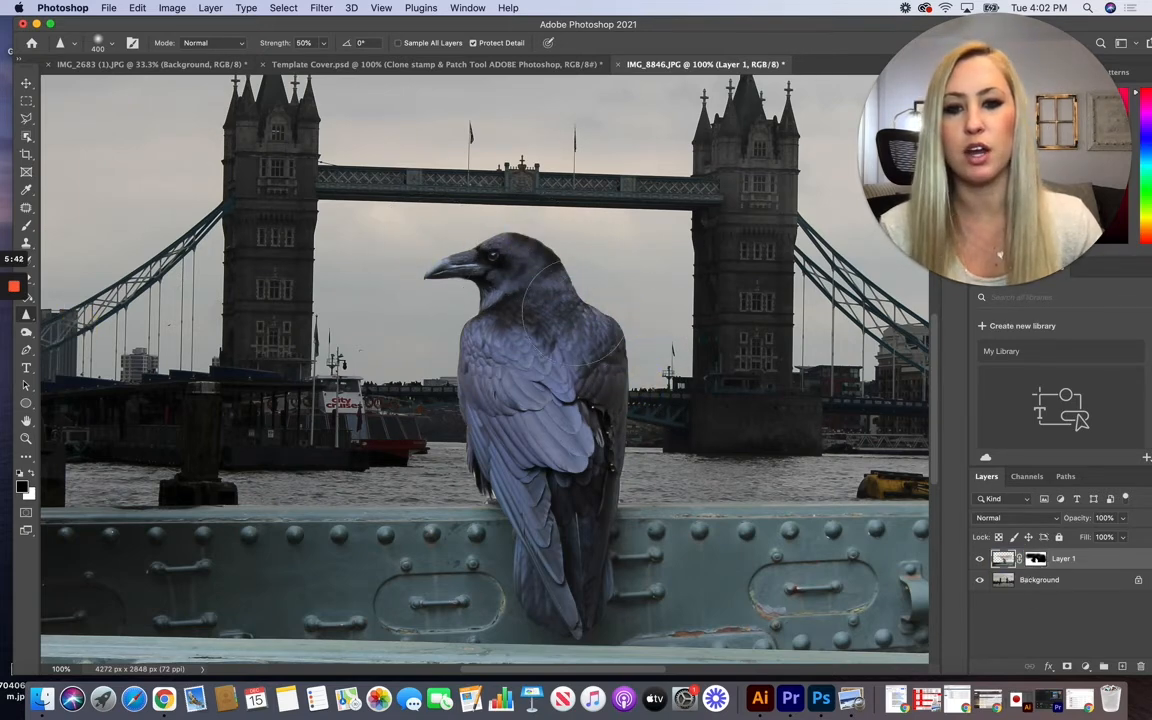
click(524, 271)
click(441, 231)
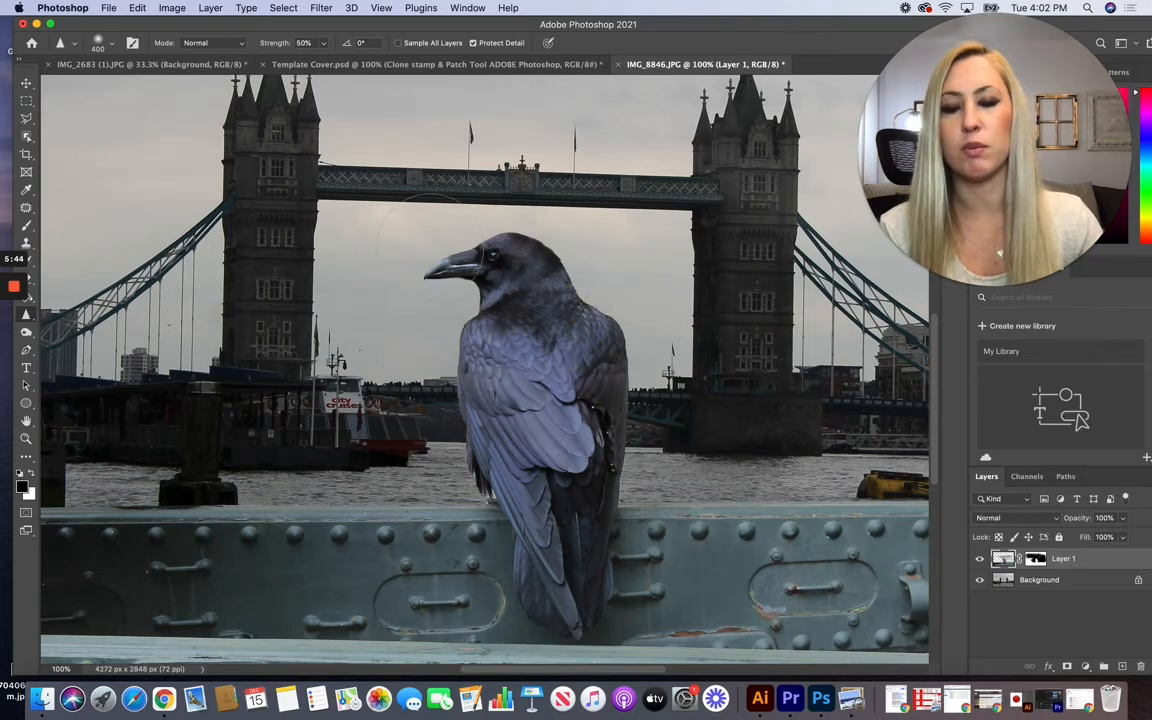
mouse_move(589, 304)
mouse_down()
mouse_move(607, 326)
mouse_move(571, 309)
mouse_up()
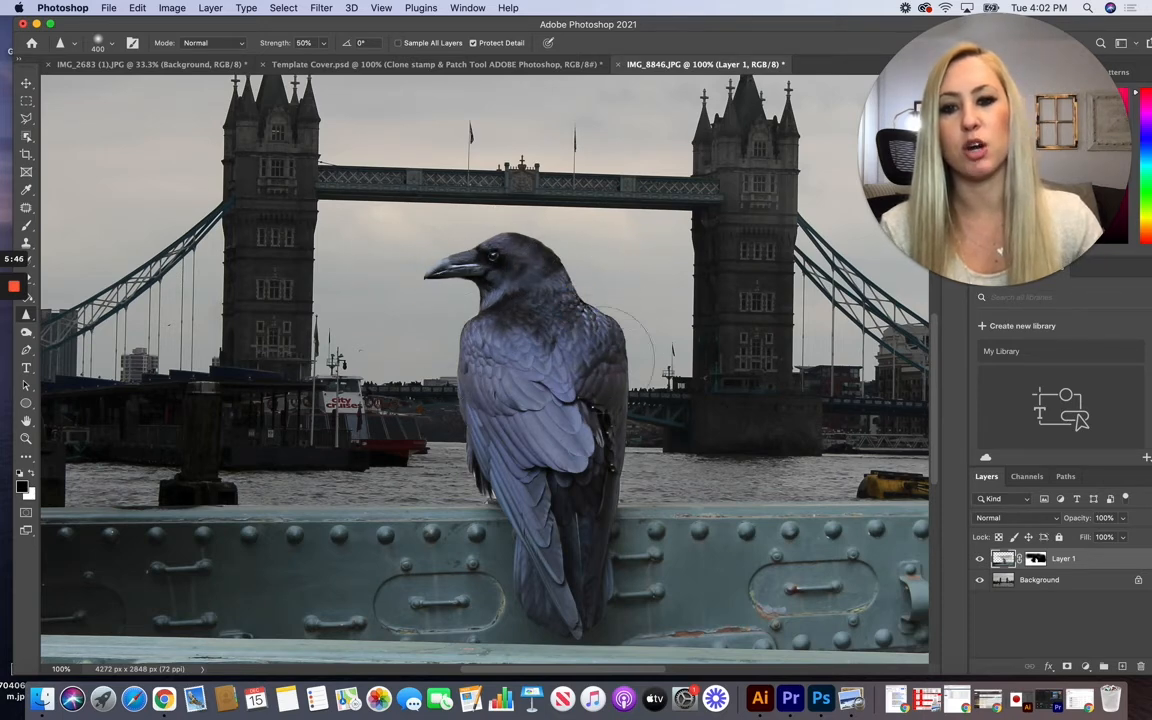
drag(602, 417, 598, 462)
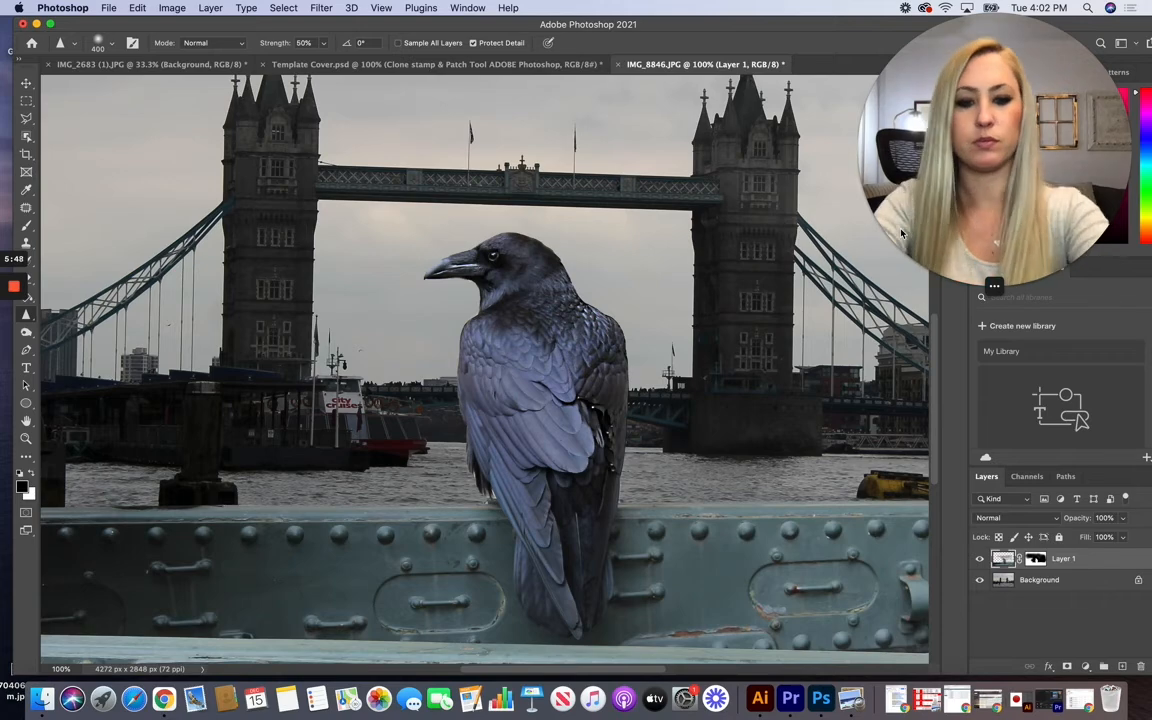
Apply the Camera Raw Filter to Layer 1 with Contrast +11, Shadows -5 and Whites -33
key(super+minus)
key(super+minus)
key(super+plus)
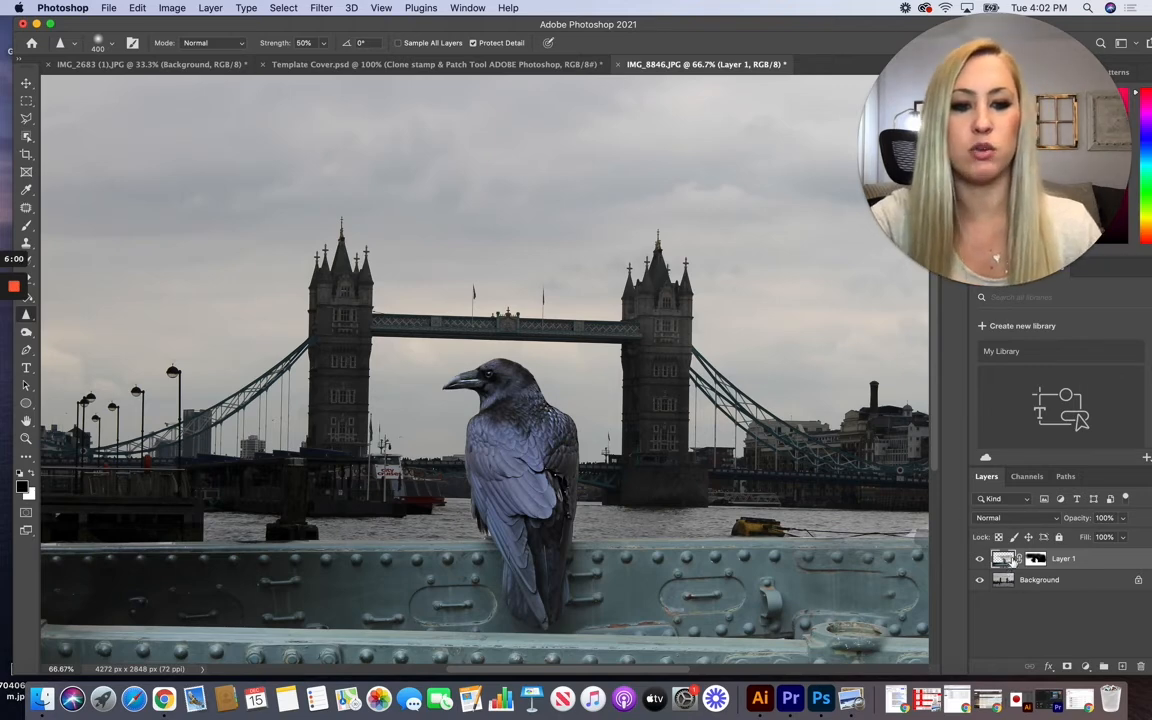
click(321, 8)
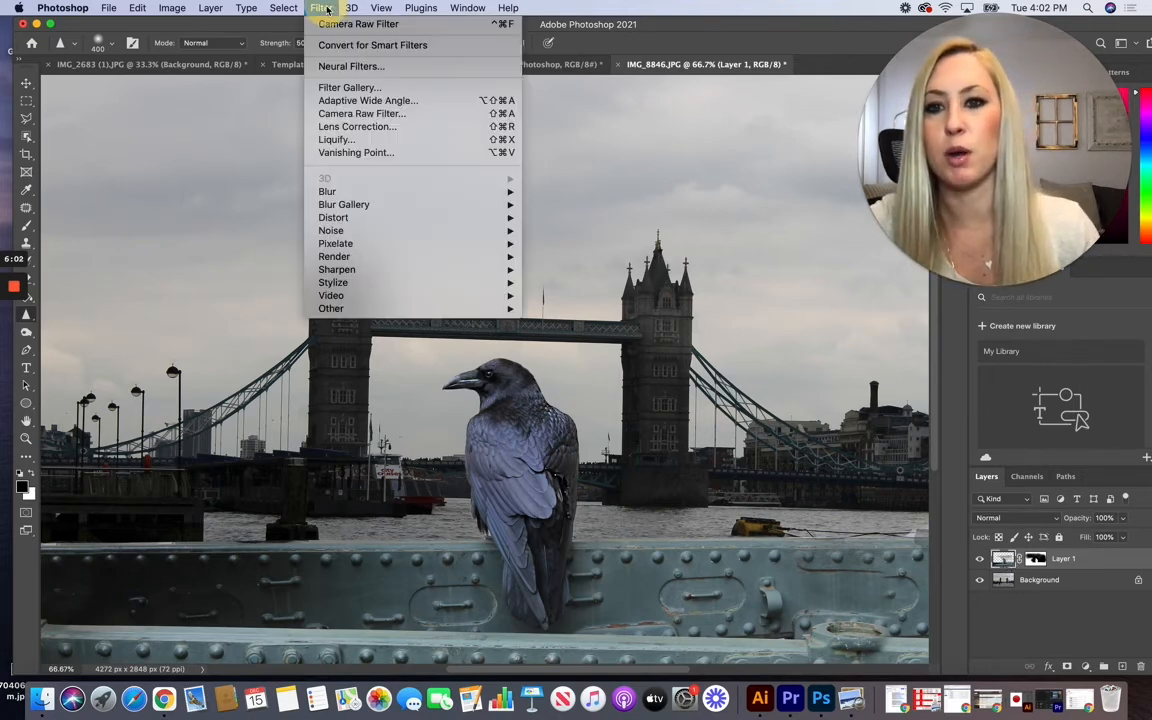
click(360, 114)
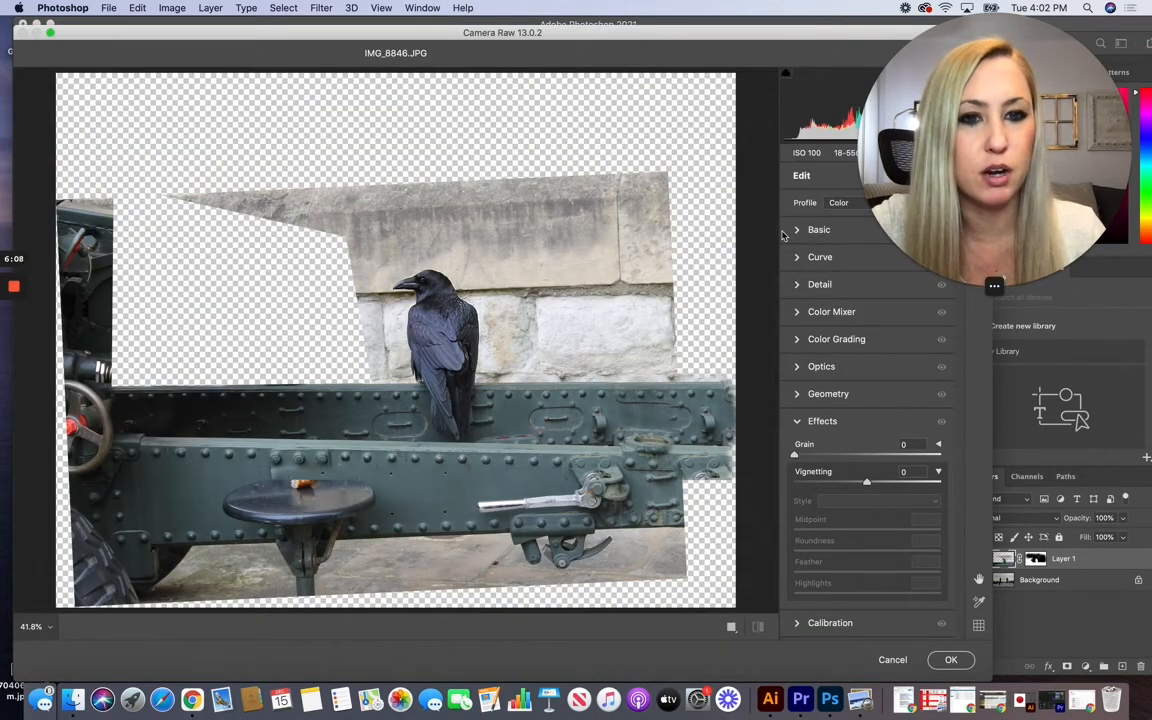
click(812, 230)
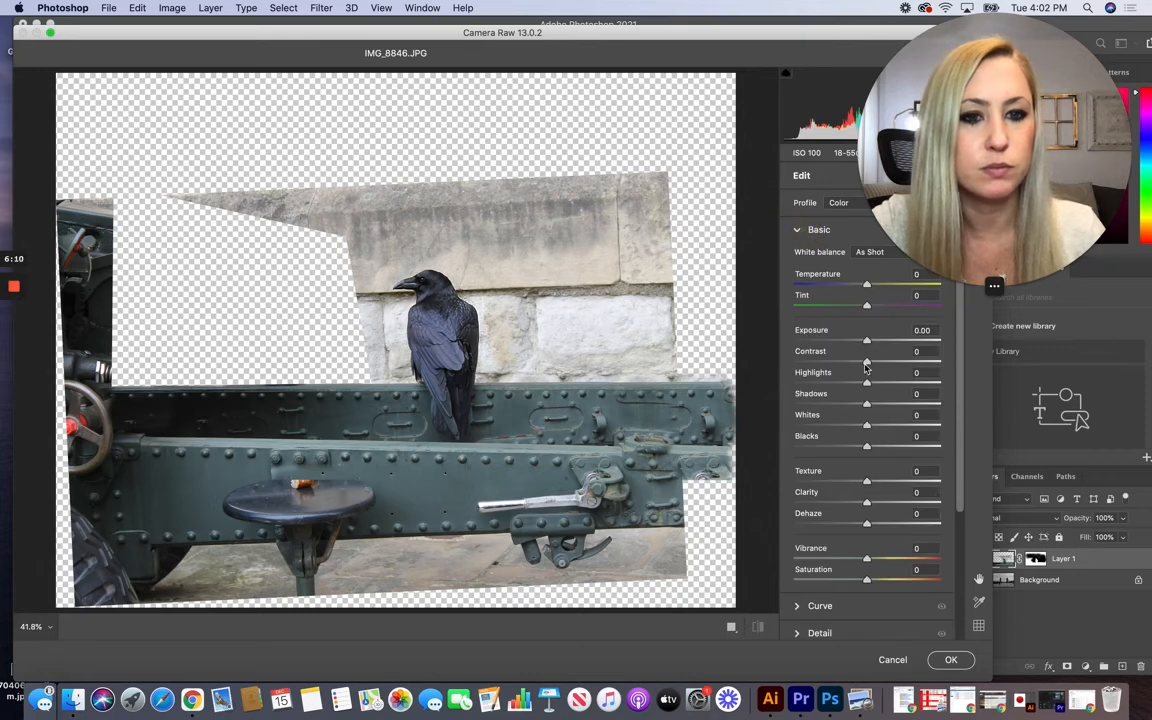
drag(866, 362, 840, 432)
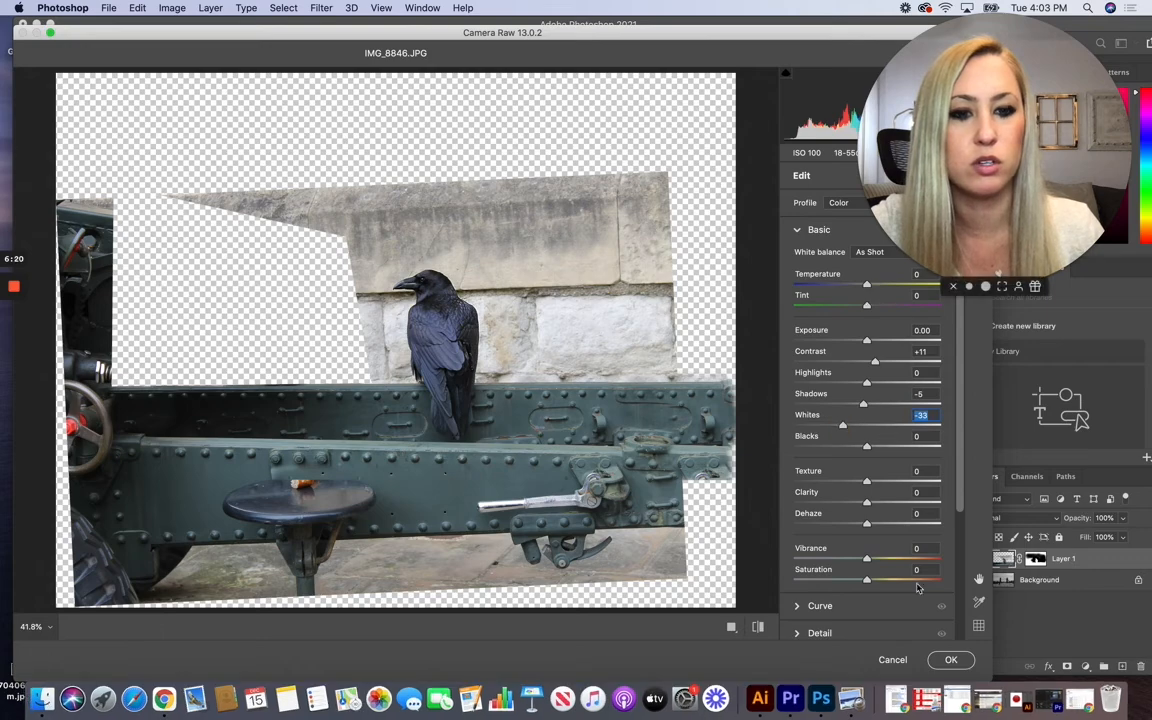
click(951, 660)
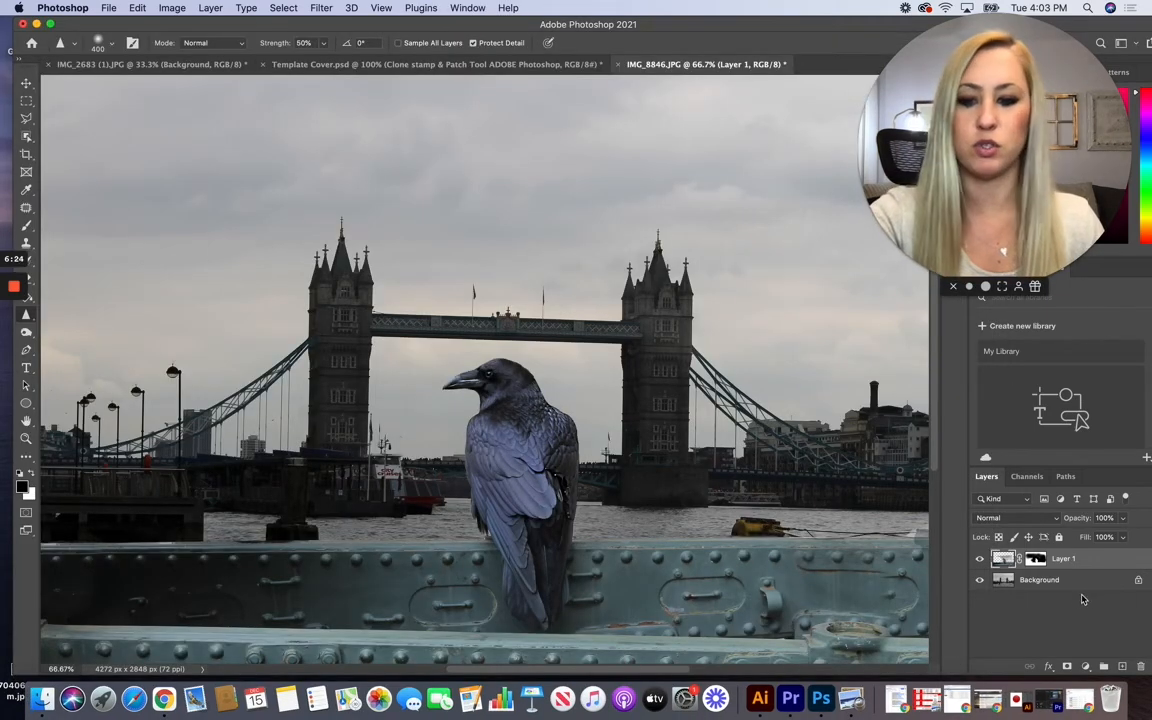
Merge Layer 1 with the Background layer and duplicate the merged layer
click(1047, 582)
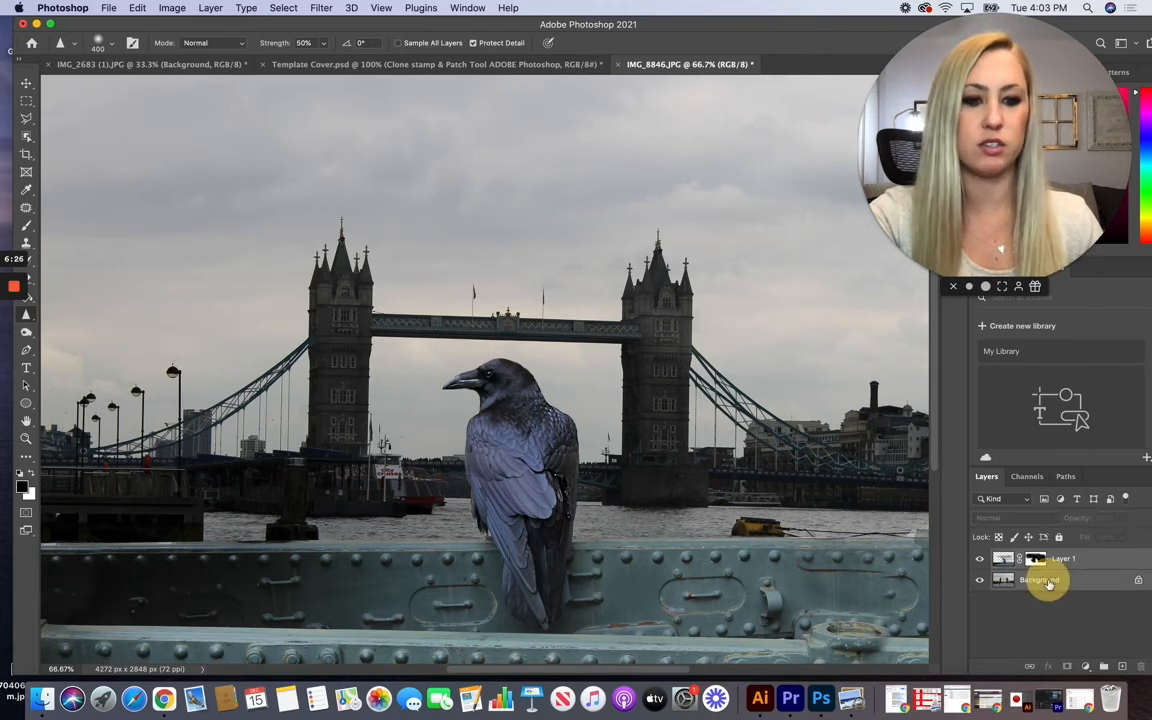
key(super+e)
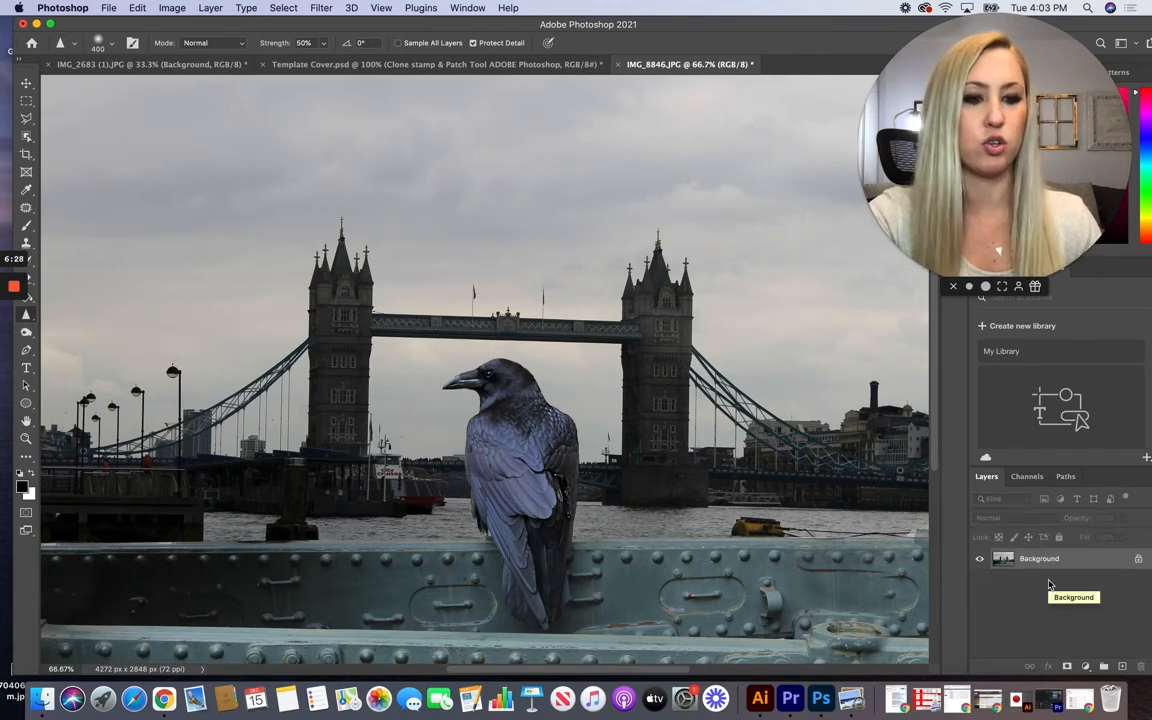
drag(1004, 558, 1104, 666)
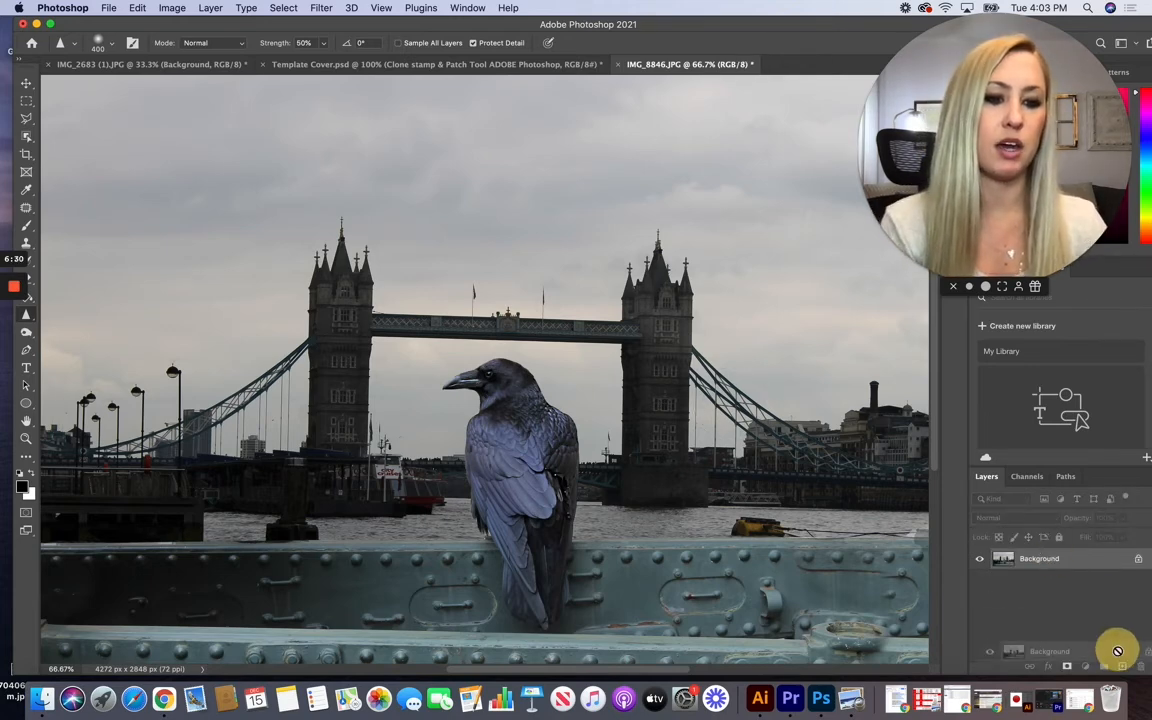
Open the duplicated layer in the Camera Raw Filter and set Temperature to -12 and Blacks to -17
click(319, 7)
click(363, 114)
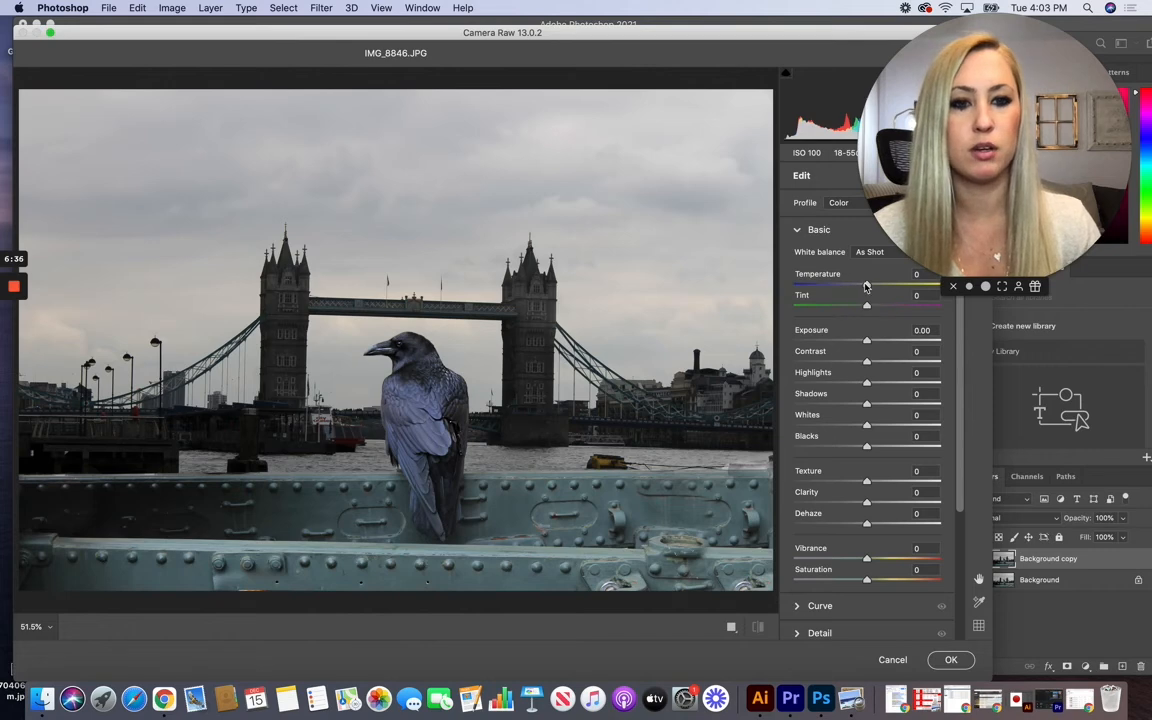
click(866, 286)
click(866, 287)
drag(866, 287, 846, 291)
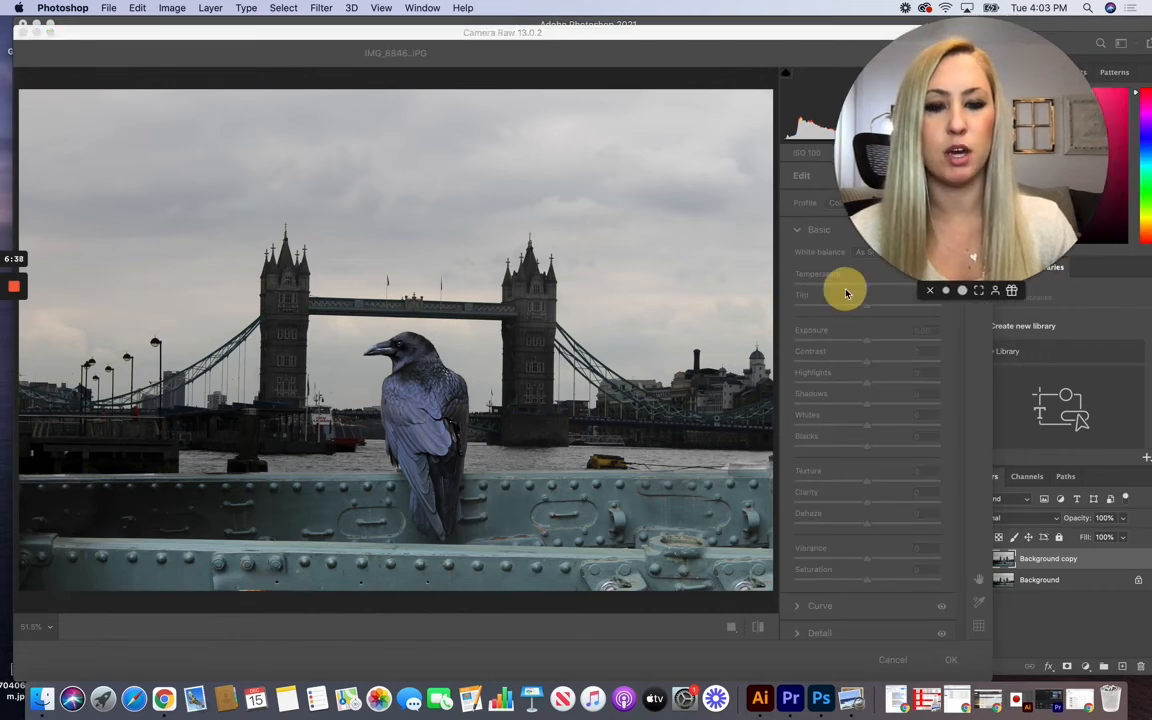
drag(948, 152, 993, 466)
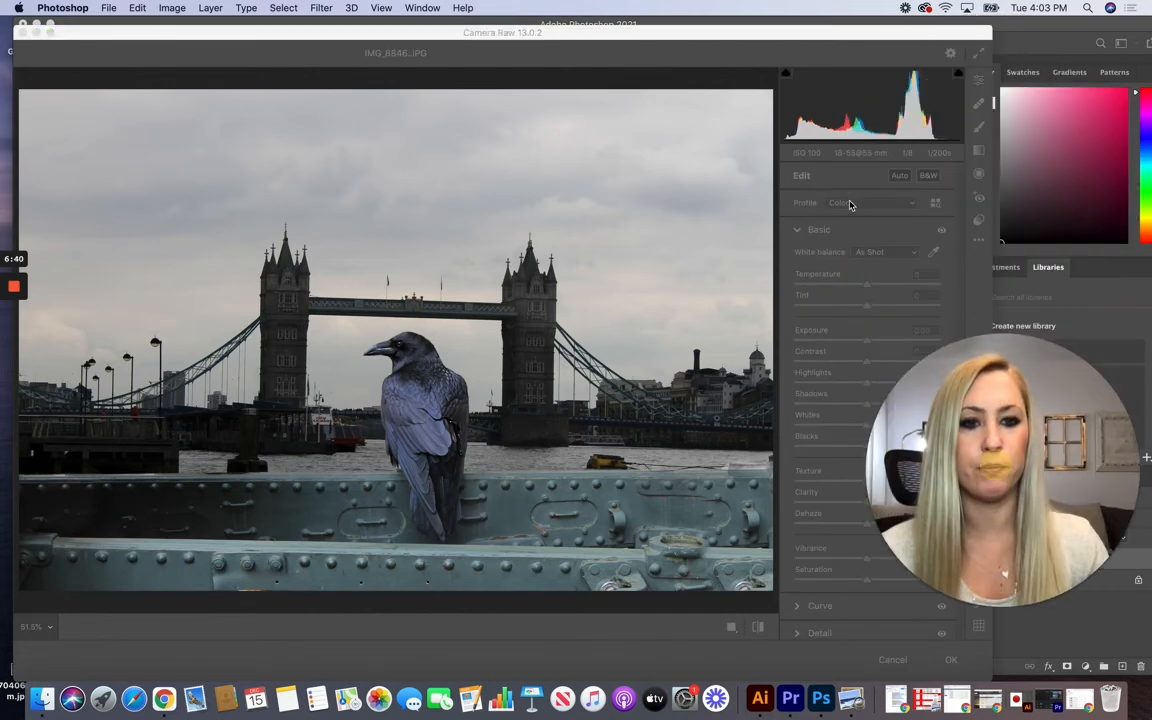
click(850, 205)
drag(862, 287, 859, 289)
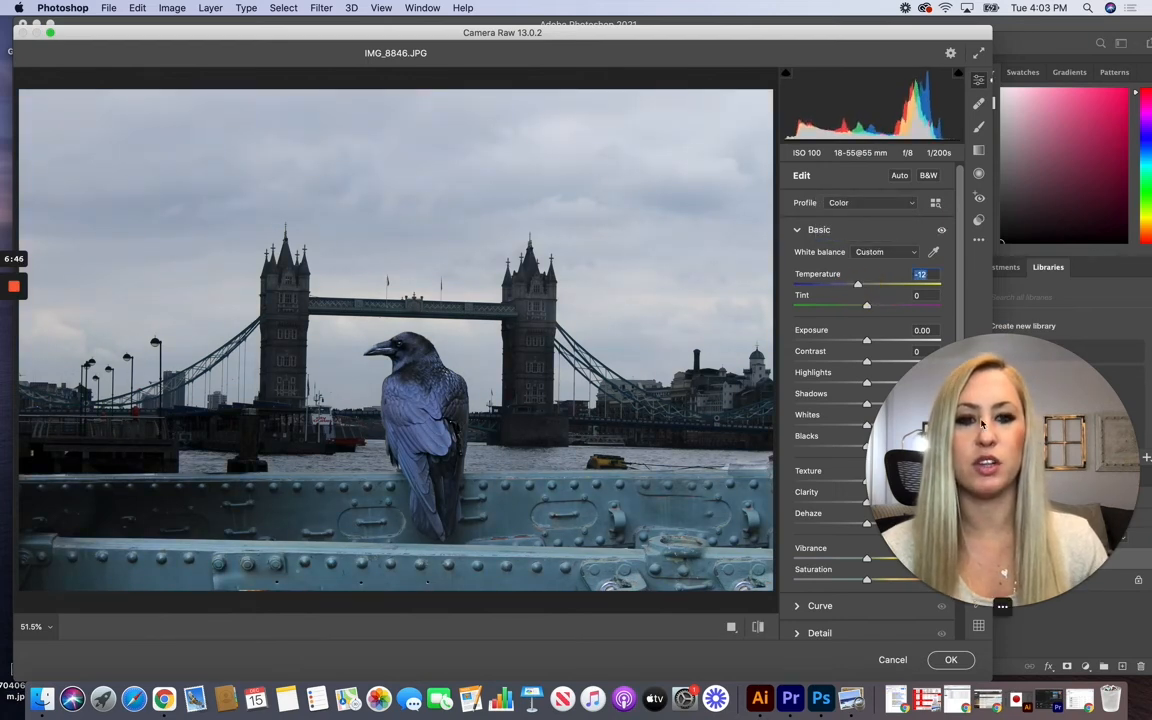
drag(991, 428, 993, 124)
click(799, 443)
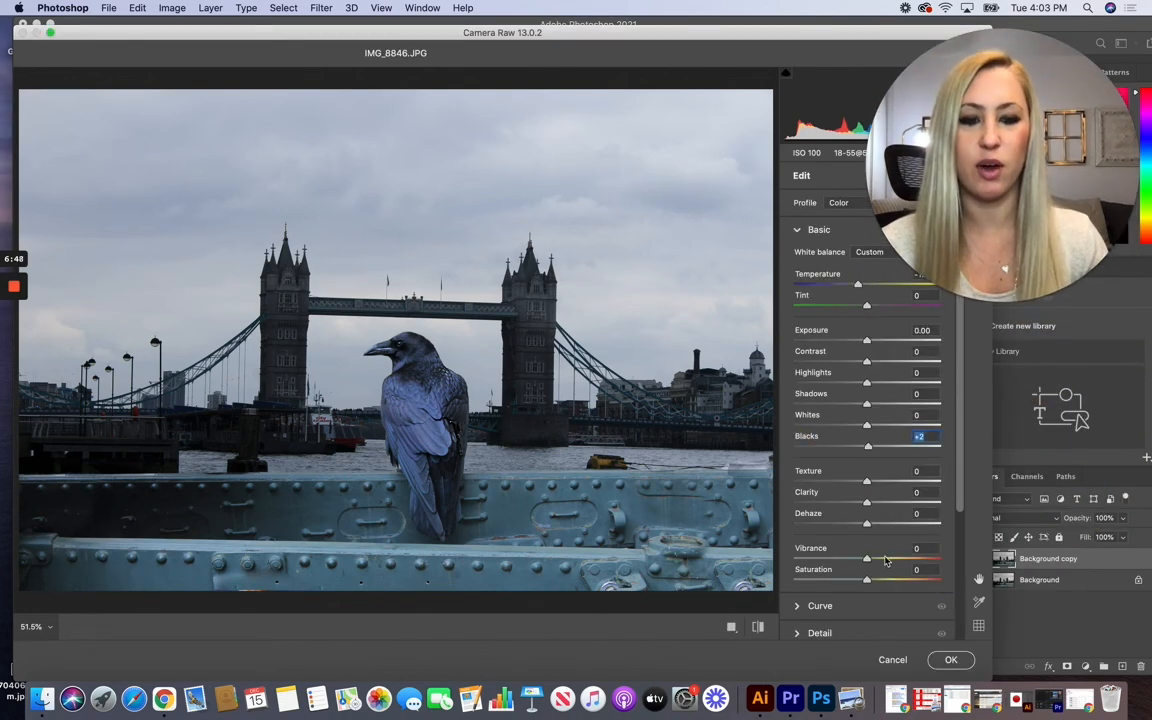
drag(867, 447, 855, 455)
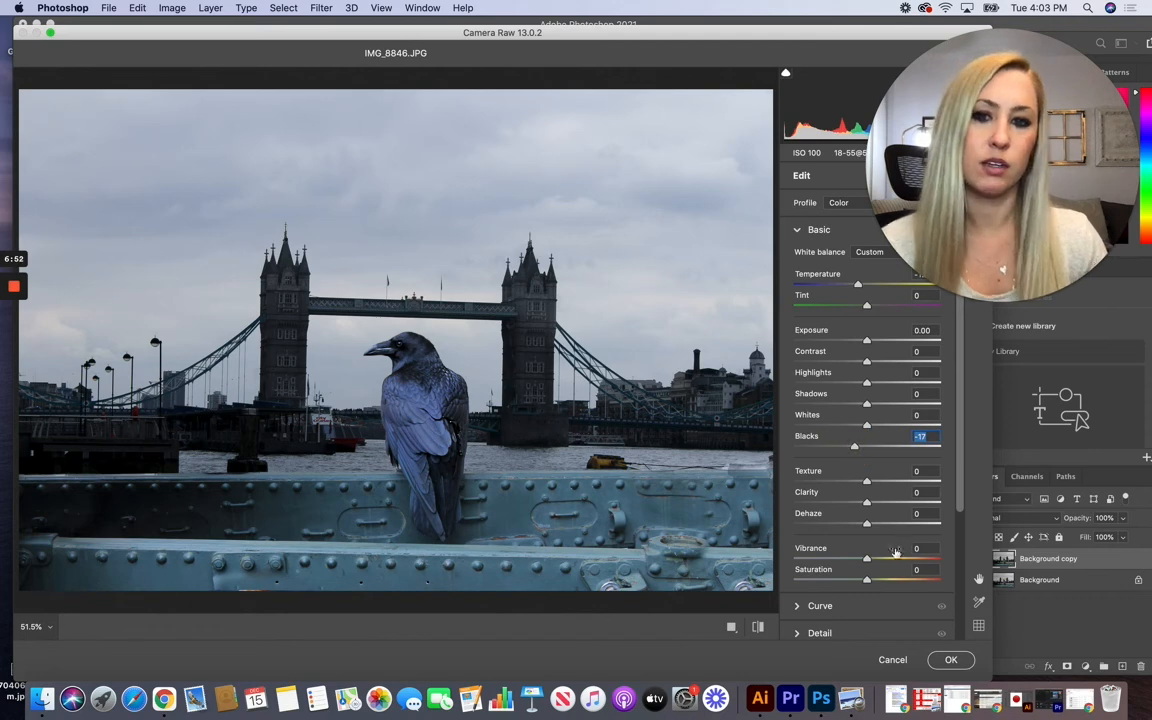
Add a Vignetting effect of -25 and apply the Camera Raw adjustments to the duplicated layer
scroll(870, 600, down, 5)
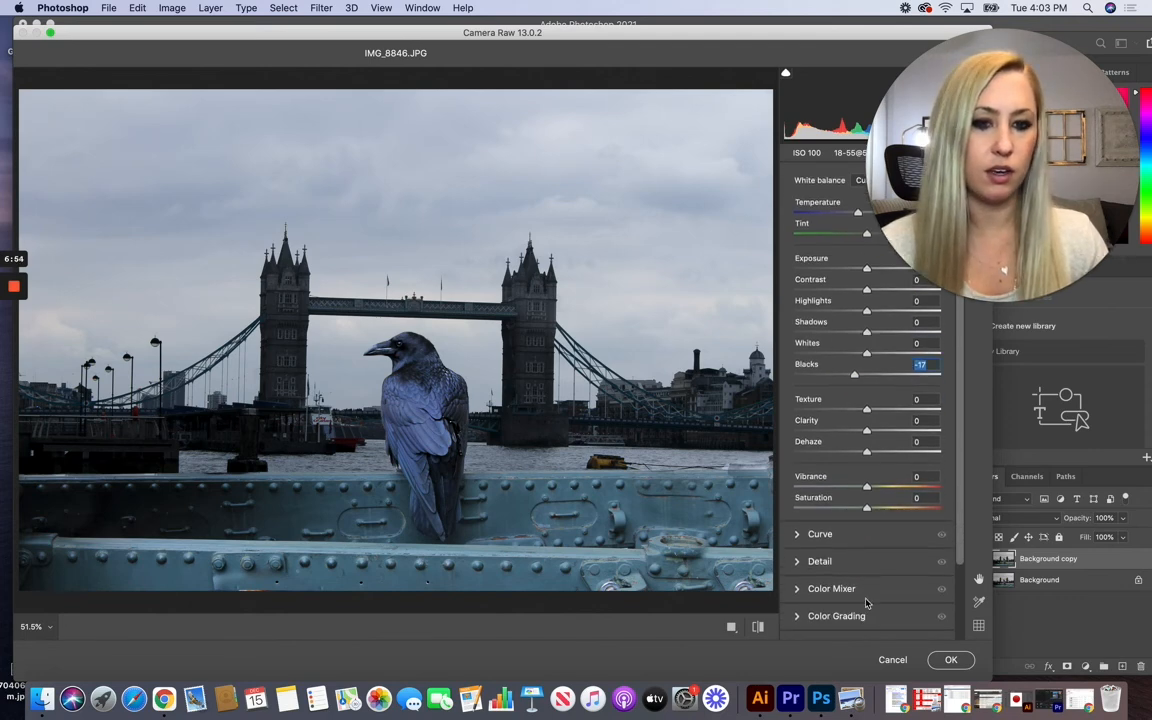
scroll(849, 590, down, 2)
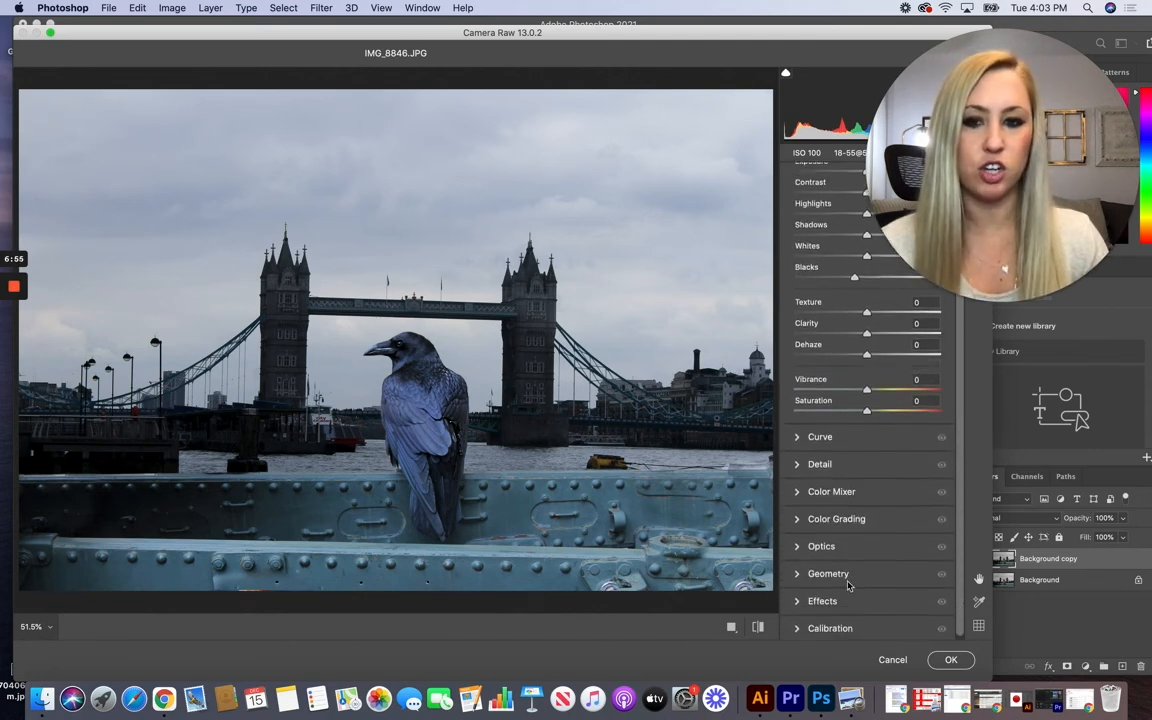
click(797, 600)
drag(871, 488, 849, 486)
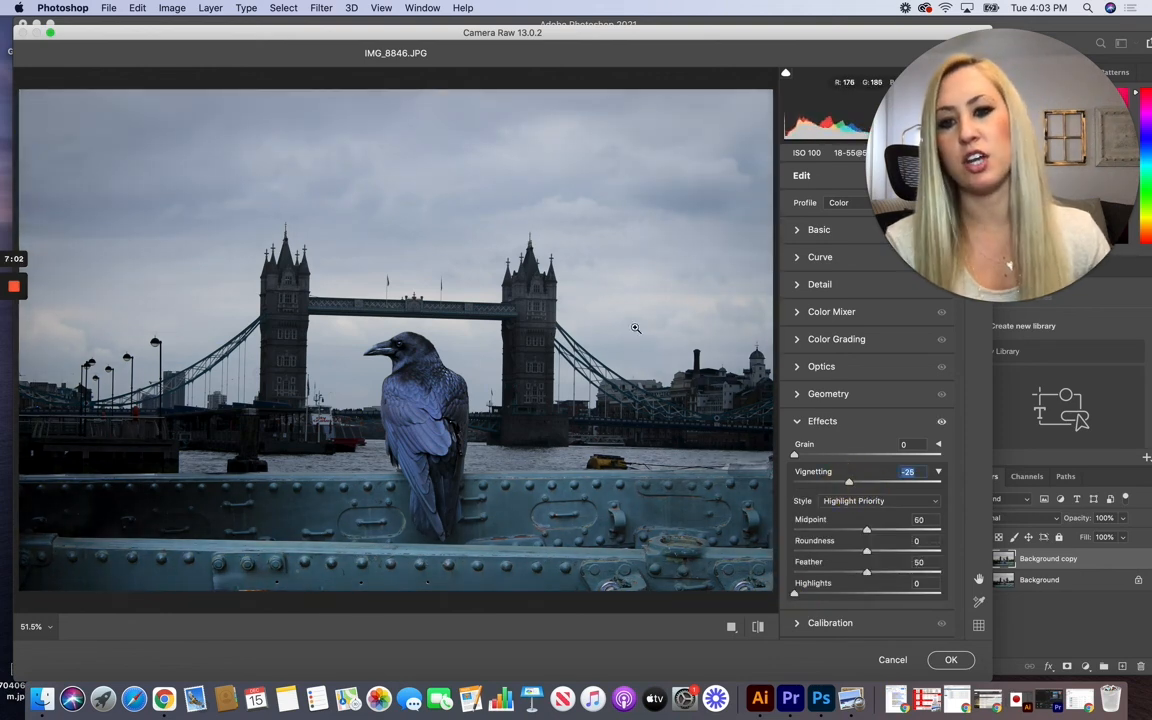
click(951, 660)
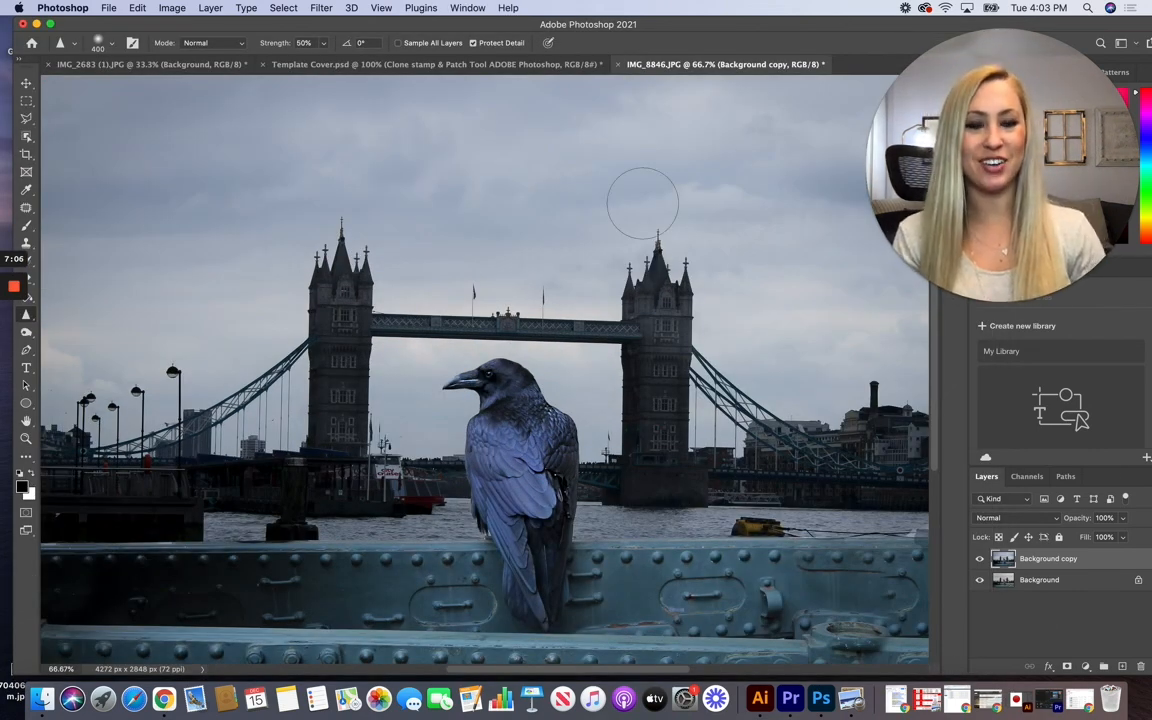
mouse_move(16, 293)
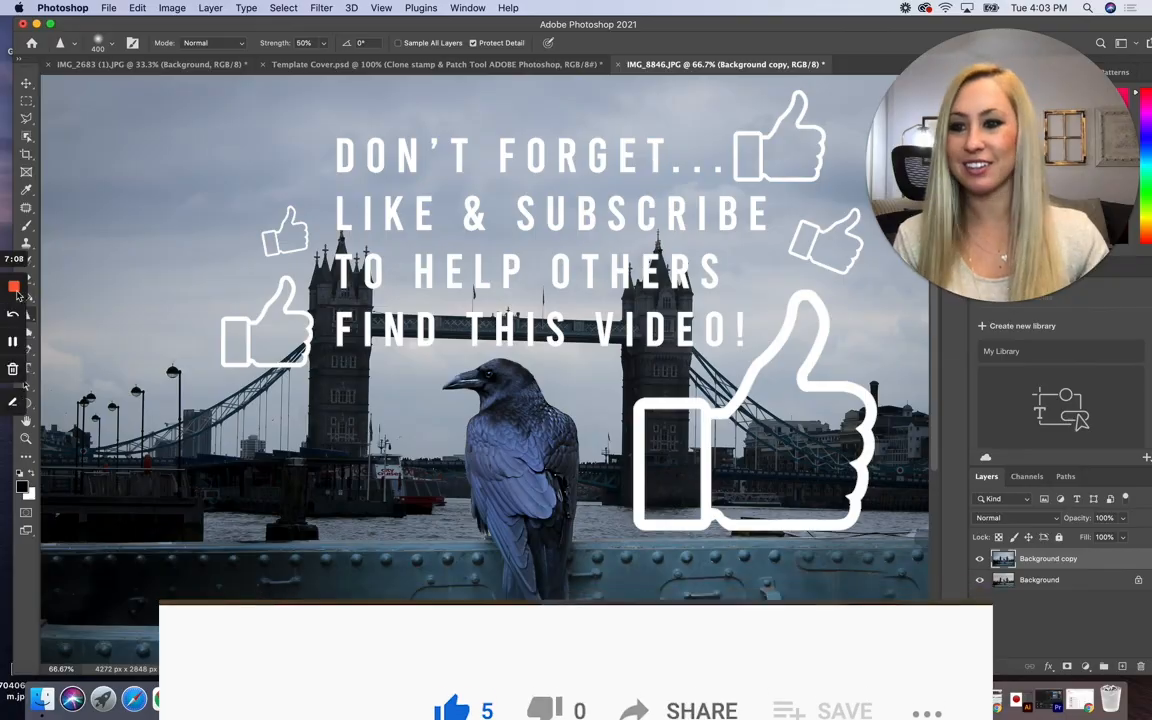